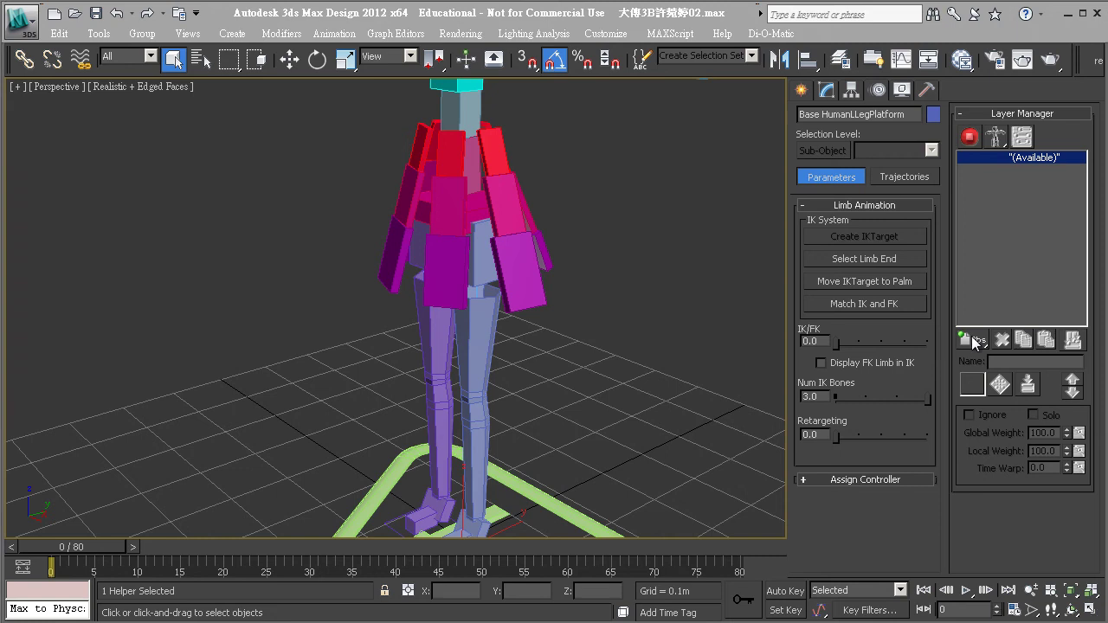
Step: Enable Animation Layers for the rig and turn on Auto Key
click(970, 137)
click(785, 590)
middle_drag(556, 450, 556, 398)
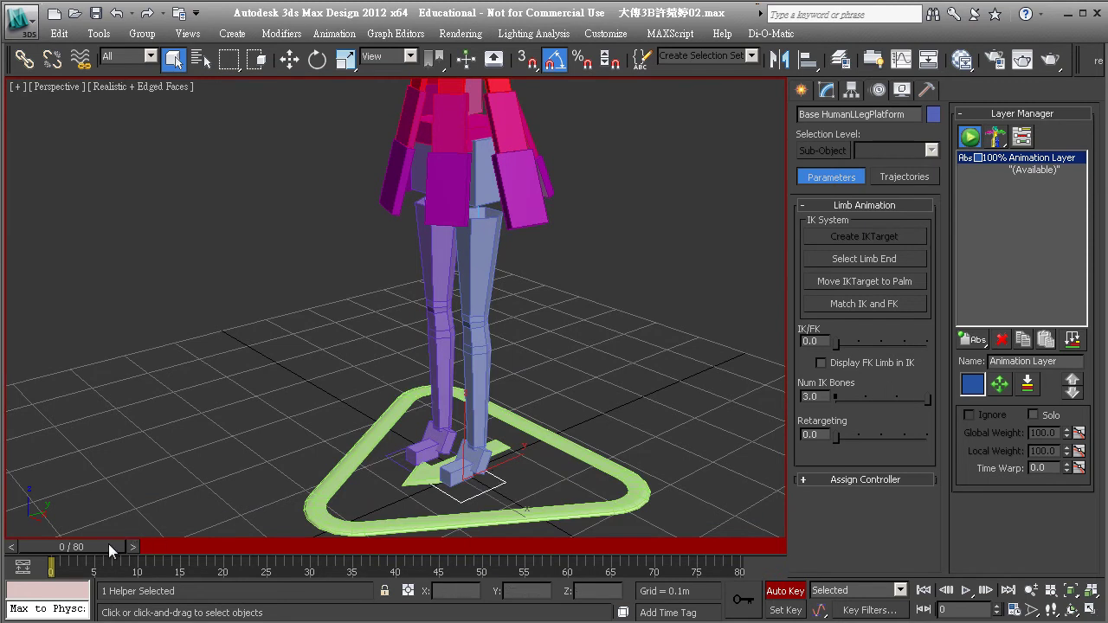
Step: At frame 10, lift the left foot IK helper up and back to key the raised leg
drag(108, 546, 185, 548)
key(w)
mouse_move(355, 478)
alt+middle_down()
mouse_move(338, 452)
mouse_move(470, 449)
alt+middle_up()
mouse_move(478, 450)
mouse_down()
mouse_move(407, 394)
mouse_move(399, 316)
mouse_up()
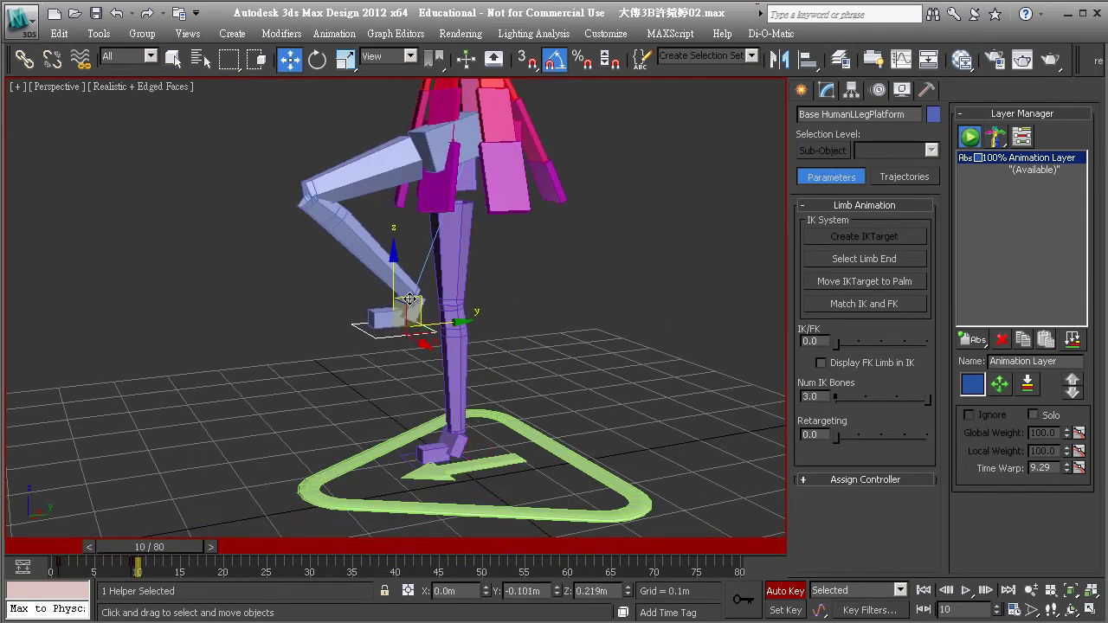
key(q)
middle_drag(437, 247, 446, 342)
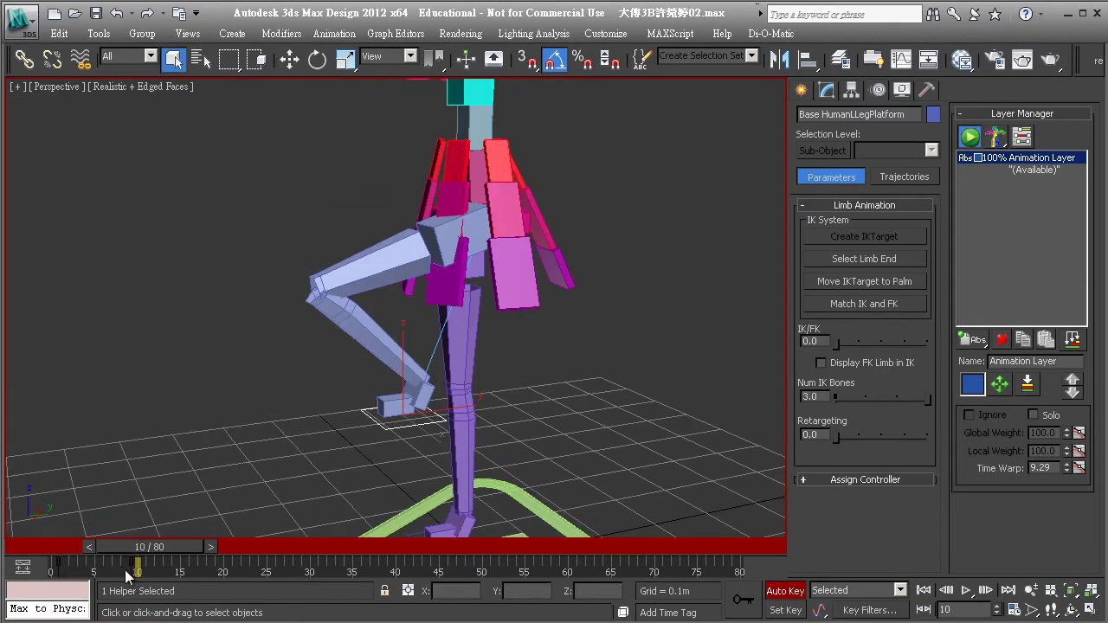
Step: Move the leg key from frame 1 to frame 0, then orbit and pan around the raised-leg pose
mouse_move(135, 572)
mouse_down()
mouse_move(77, 578)
mouse_move(52, 567)
mouse_up()
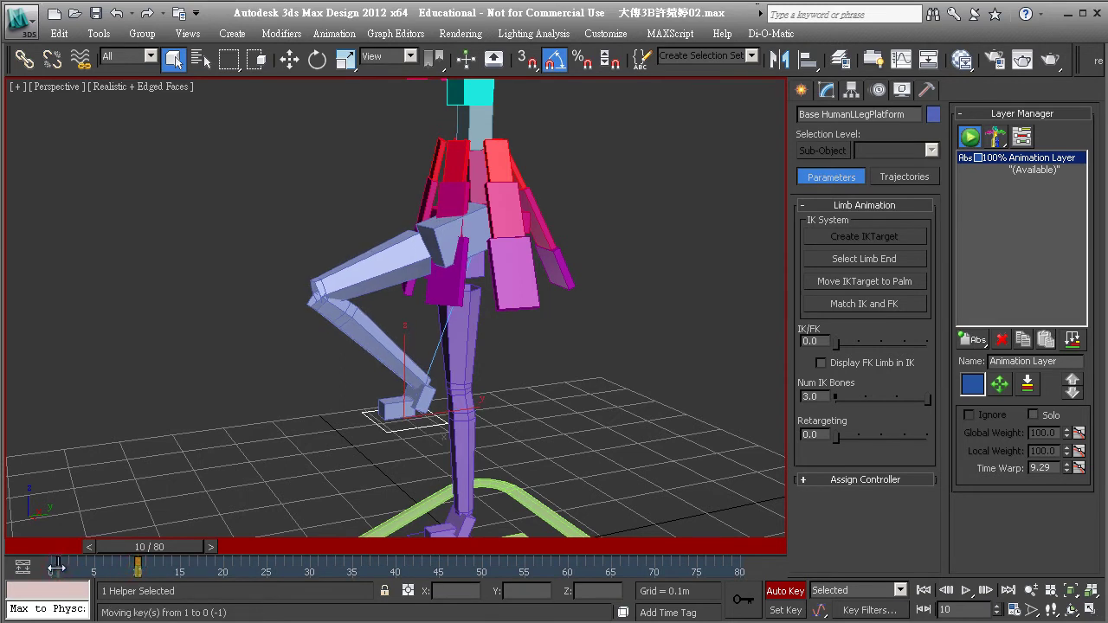
alt+middle_drag(310, 406, 340, 412)
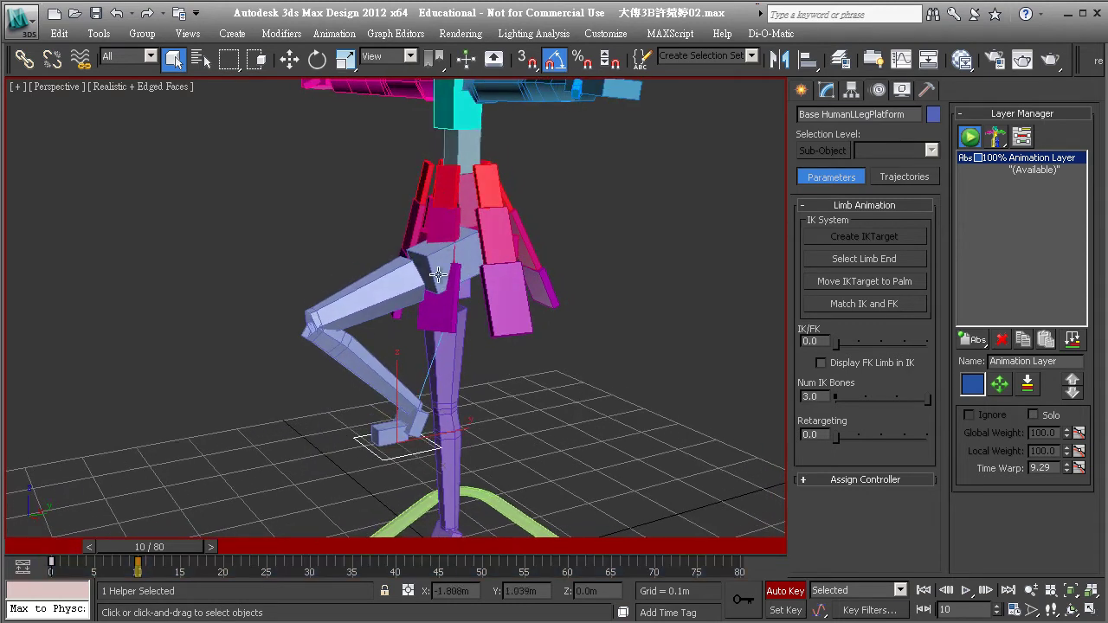
alt+middle_drag(442, 236, 450, 260)
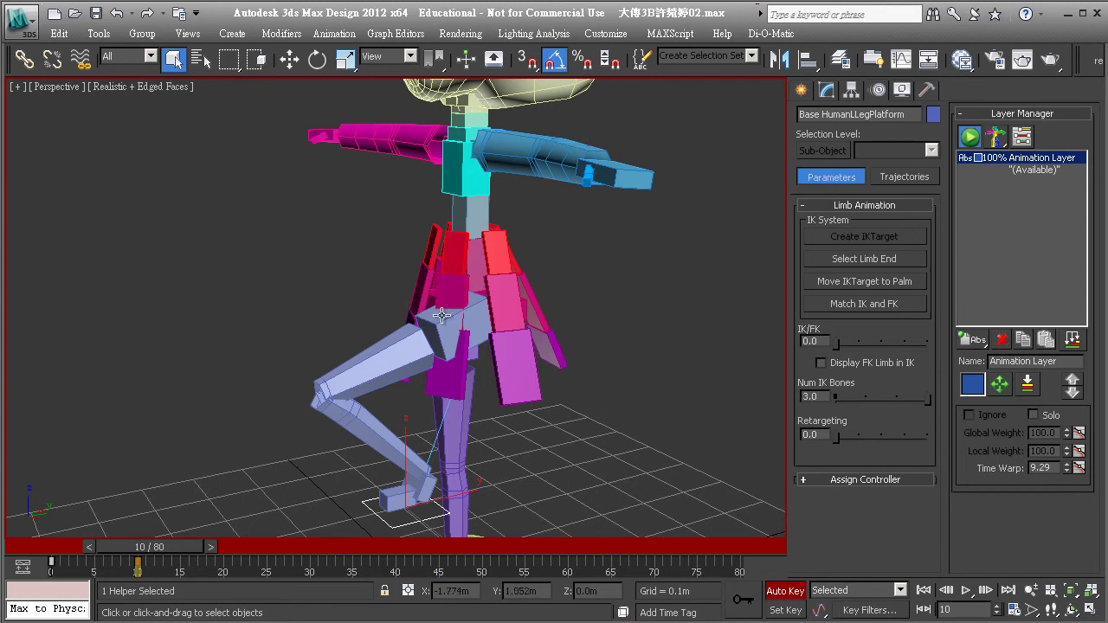
middle_drag(450, 292, 502, 284)
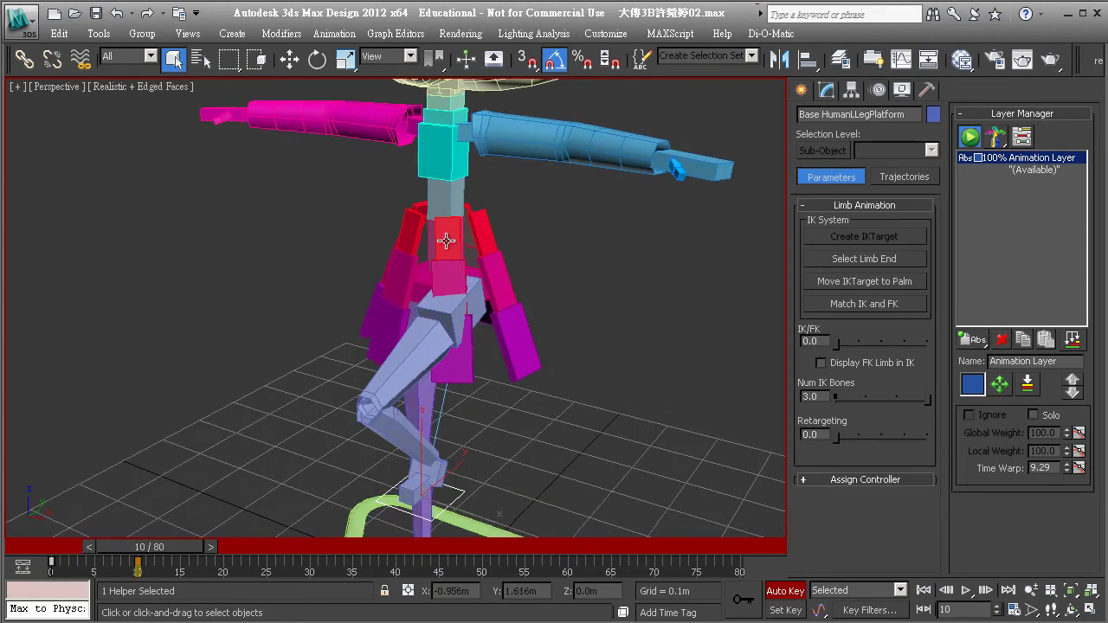
alt+middle_drag(444, 320, 423, 323)
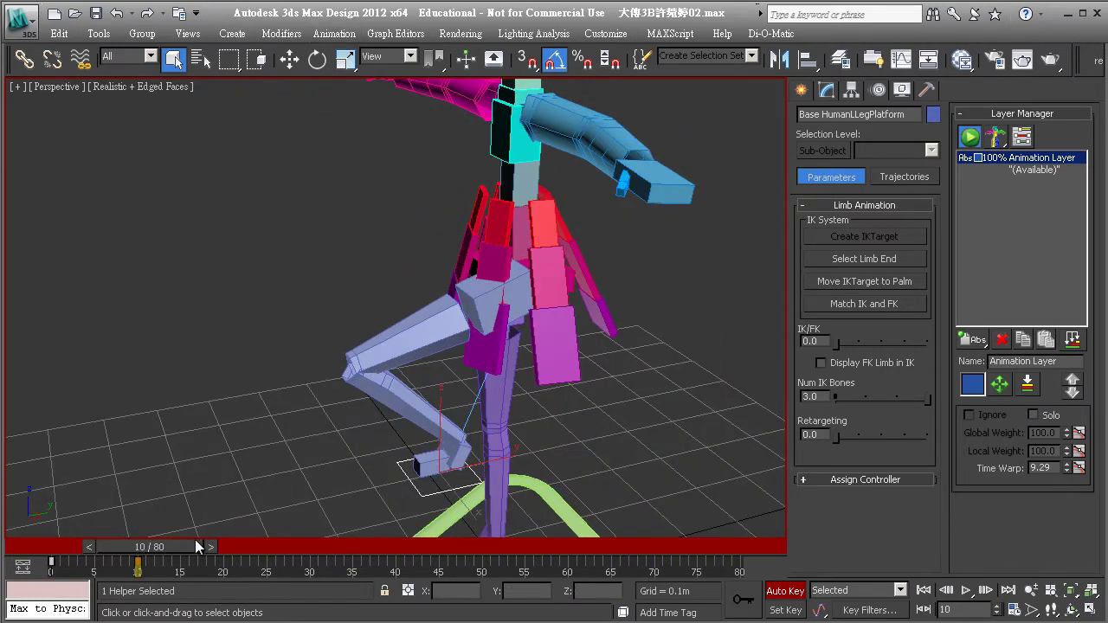
Step: Turn off Auto Key and return the time slider to frame 0
click(785, 590)
drag(199, 547, 103, 538)
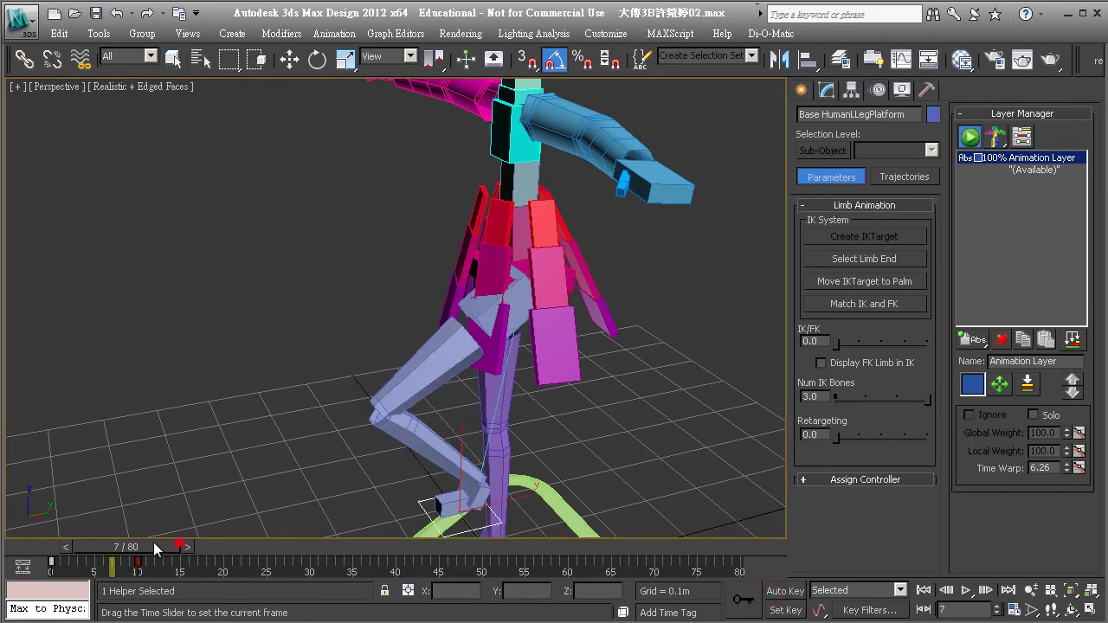
key(q)
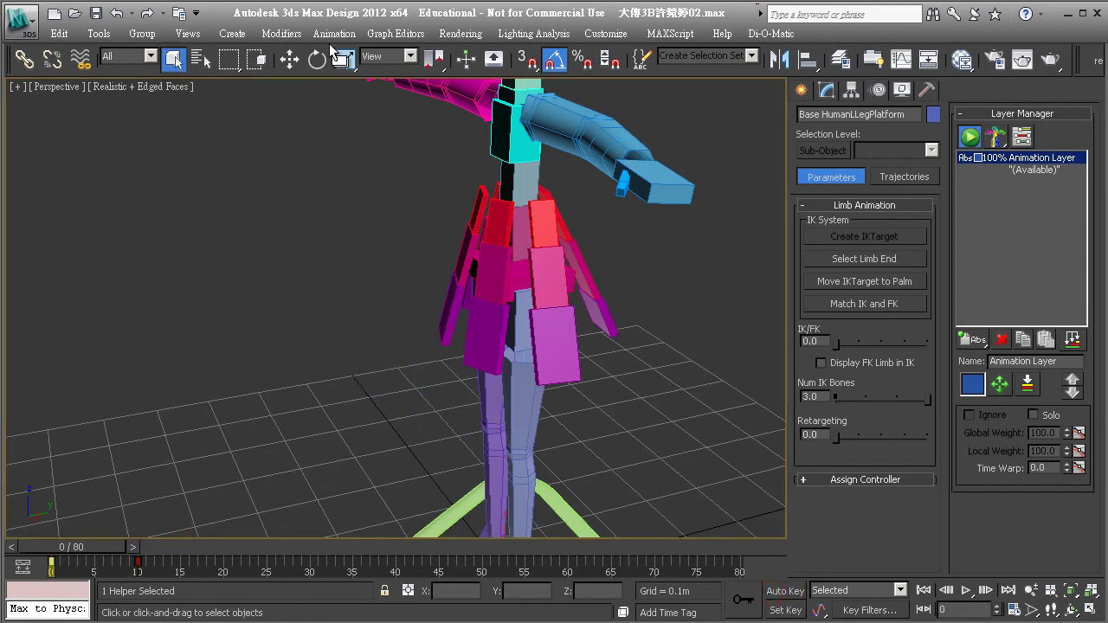
Step: Open Animation > Reaction Manager and move its window higher up
click(333, 33)
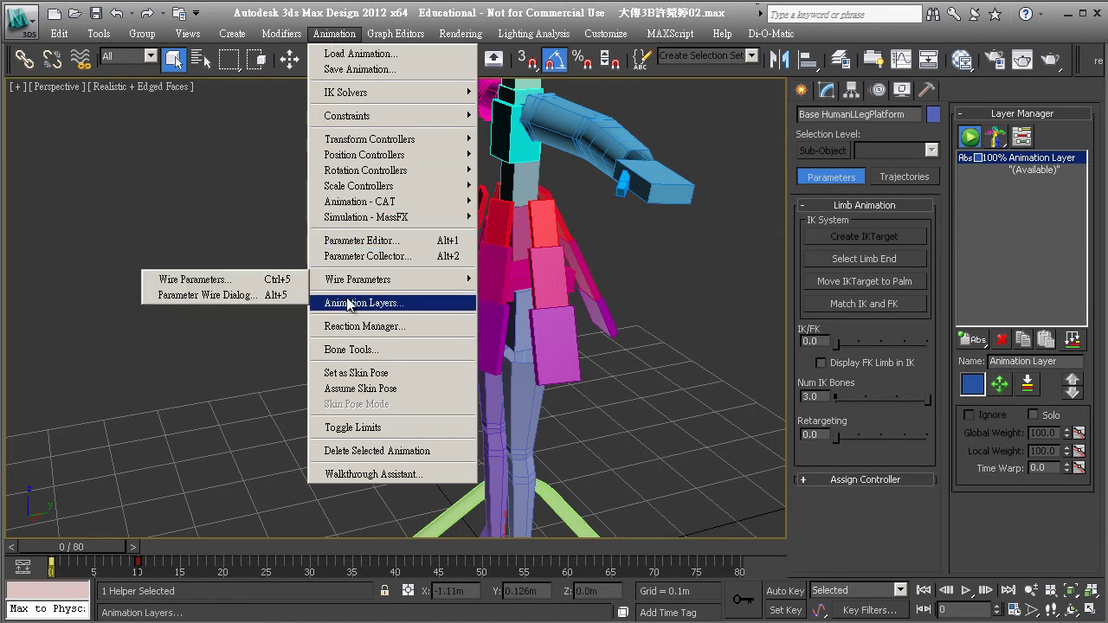
click(364, 326)
drag(643, 229, 617, 45)
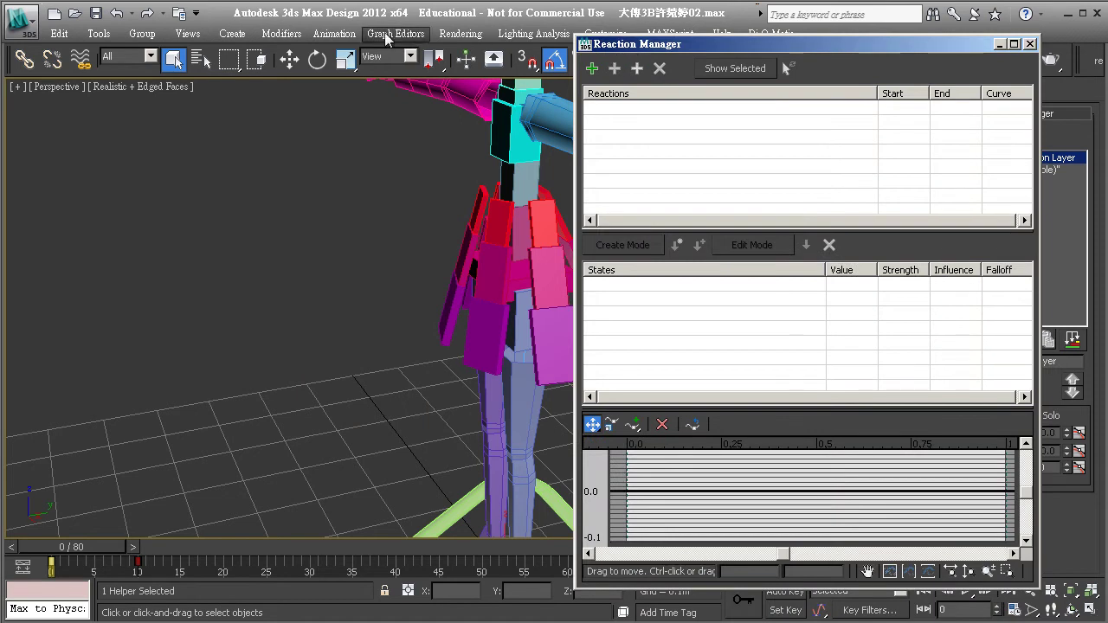
Step: Add Base HumanLLegPlatform's Z Position as the master, then start picking a slave
click(333, 34)
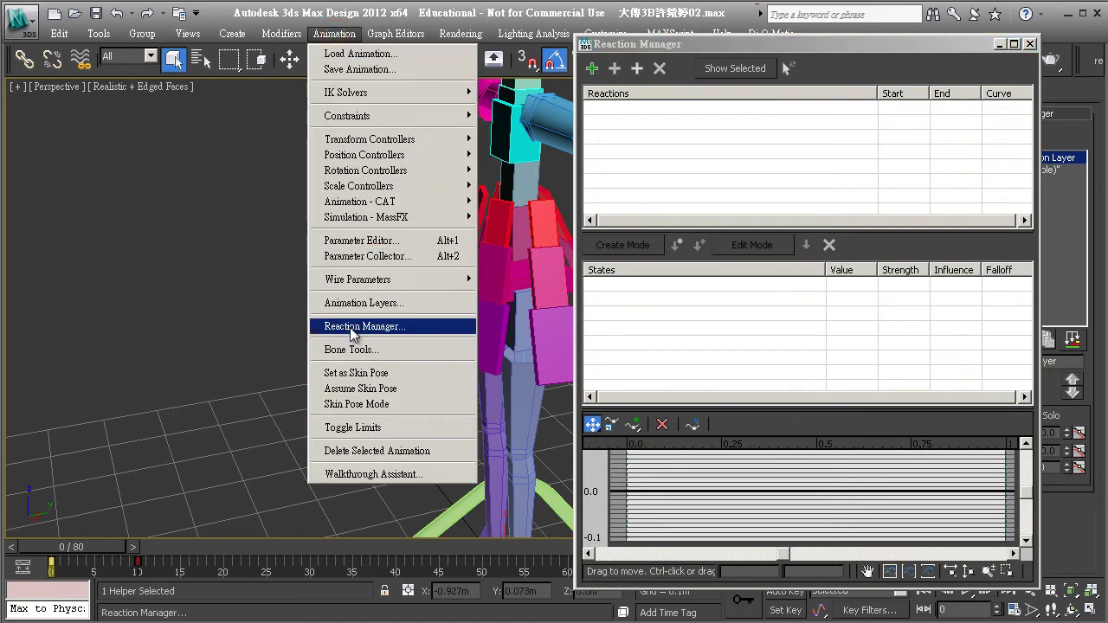
click(632, 148)
click(593, 69)
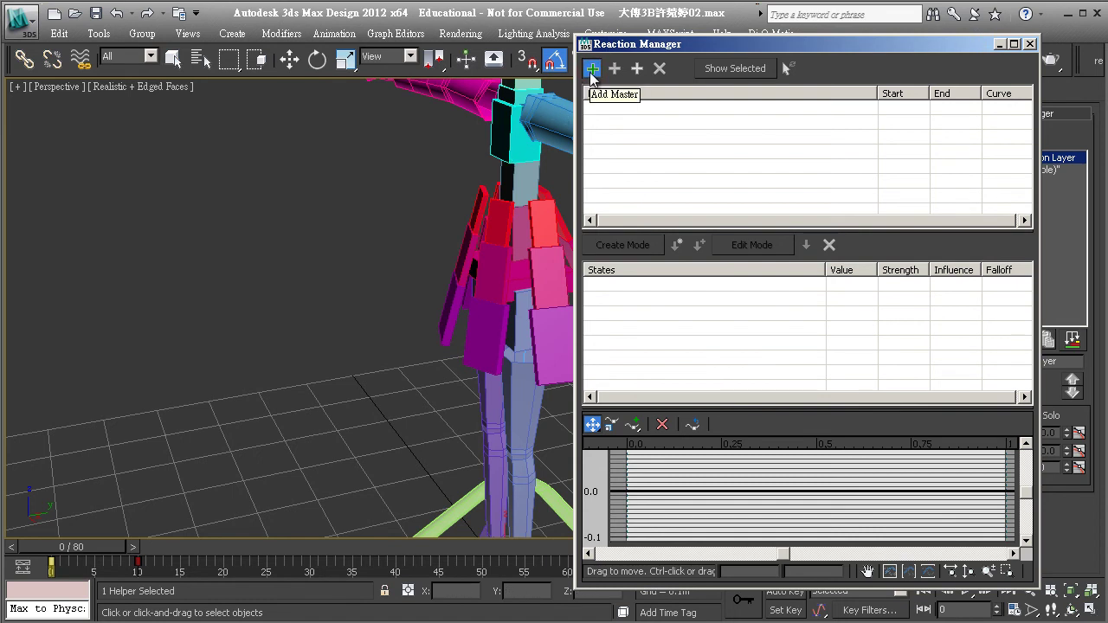
middle_drag(482, 297, 468, 169)
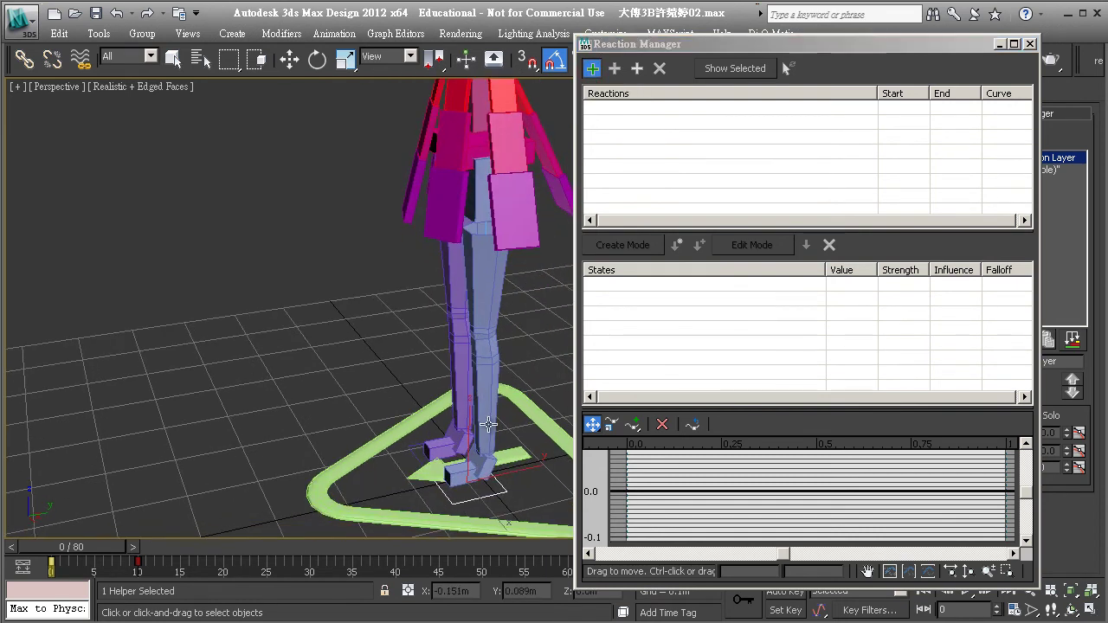
click(484, 498)
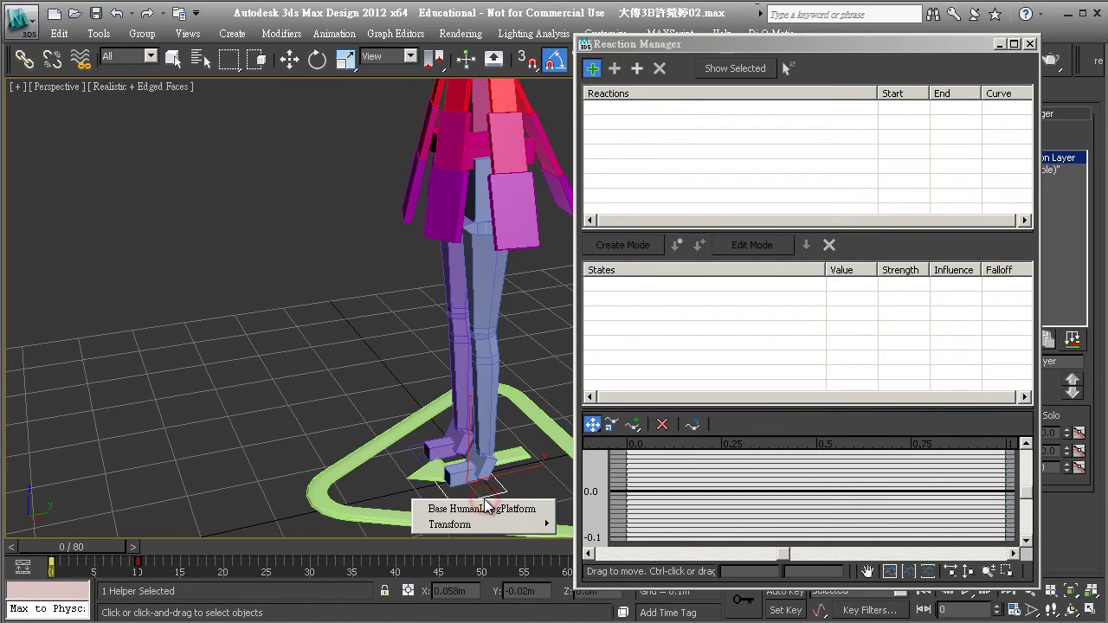
mouse_move(480, 524)
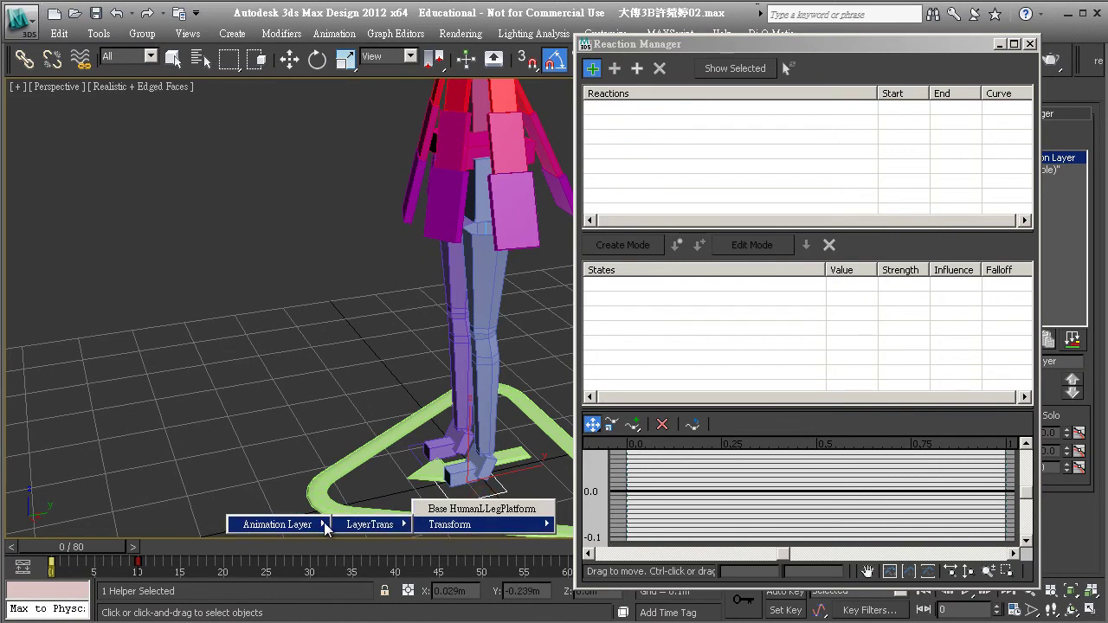
mouse_move(196, 525)
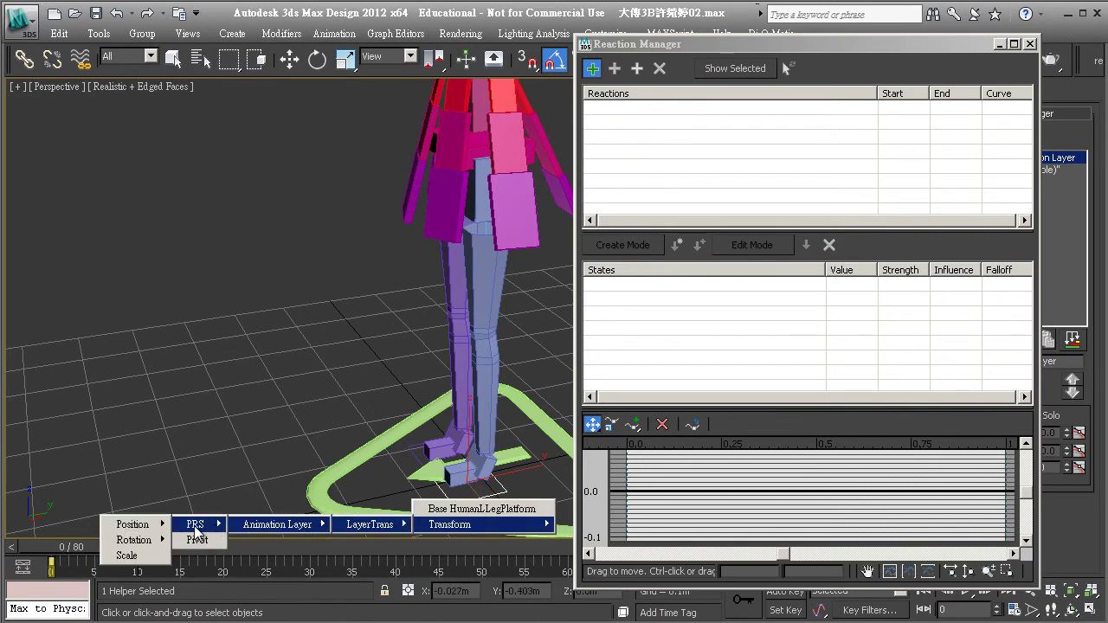
mouse_move(133, 525)
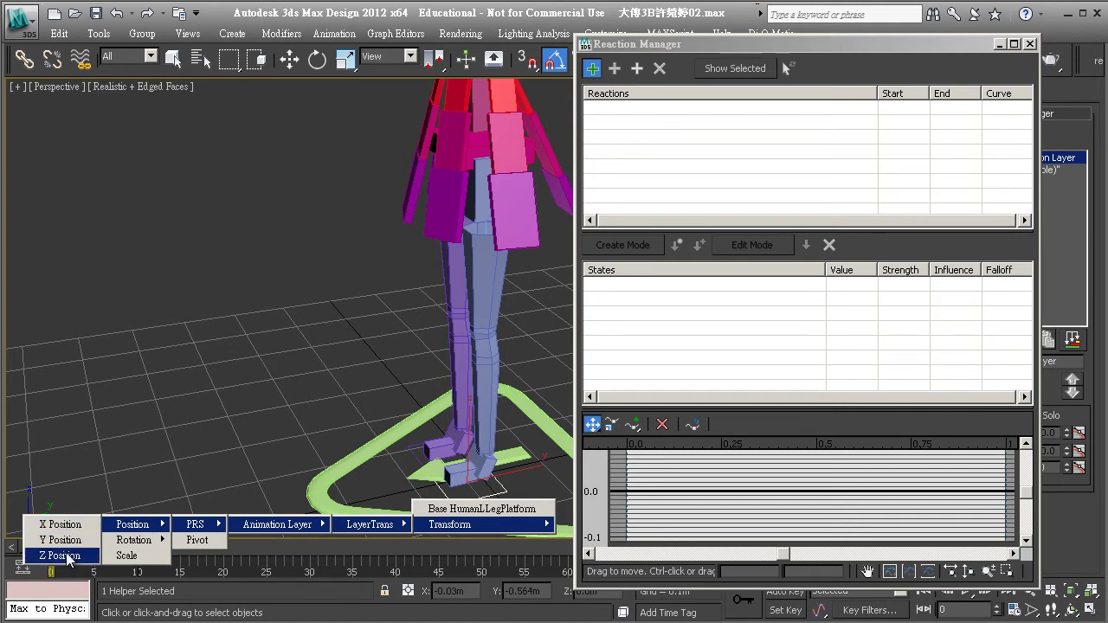
click(60, 555)
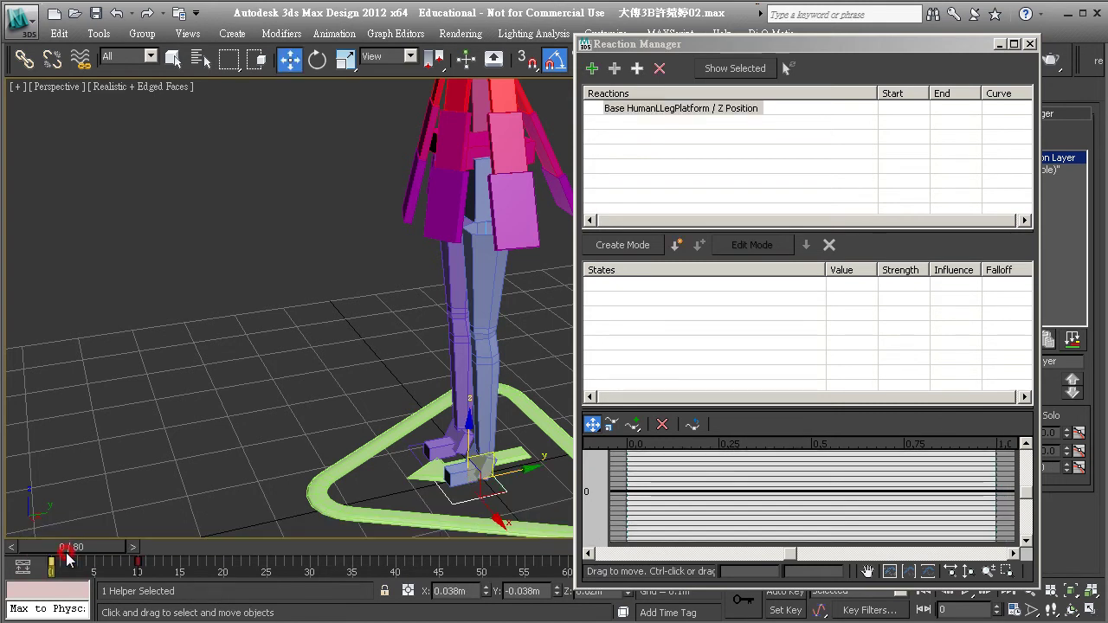
click(614, 68)
middle_drag(462, 156, 413, 232)
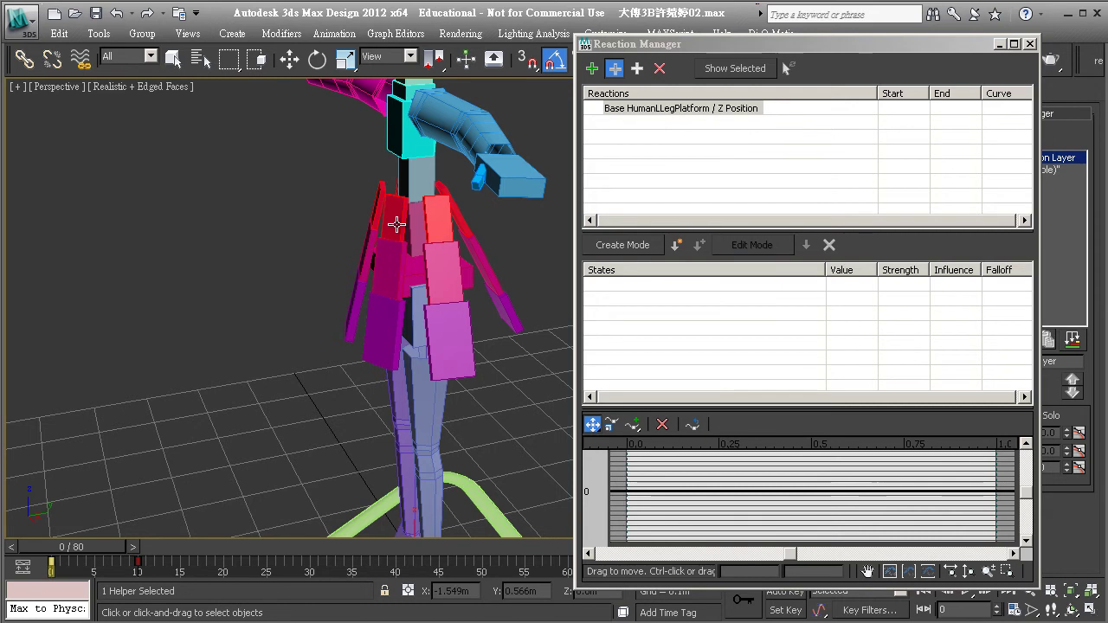
Step: Select the upper skirt panel and set the reference coordinate system to Local
right_click(394, 224)
click(271, 207)
scroll(430, 240, up, 2)
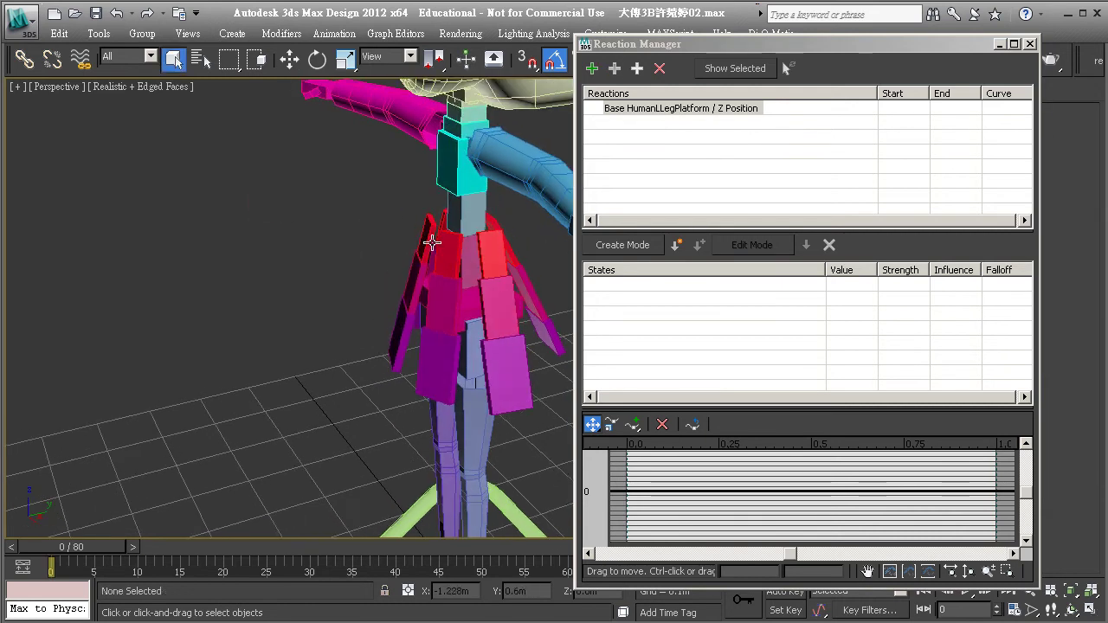
click(443, 245)
key(w)
click(385, 56)
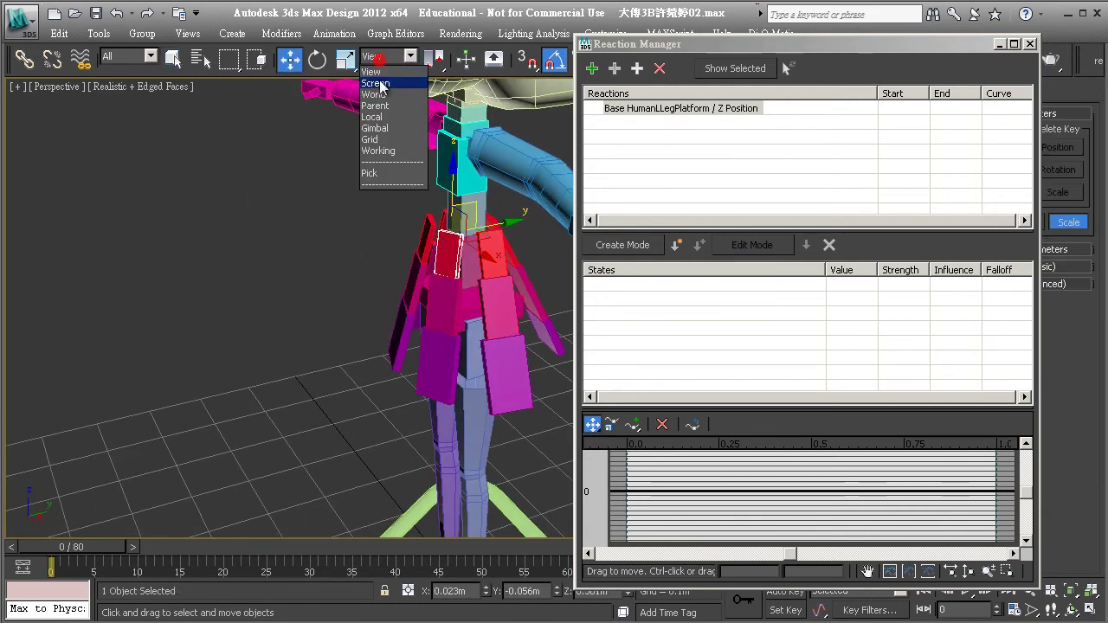
click(381, 121)
scroll(400, 214, down, 2)
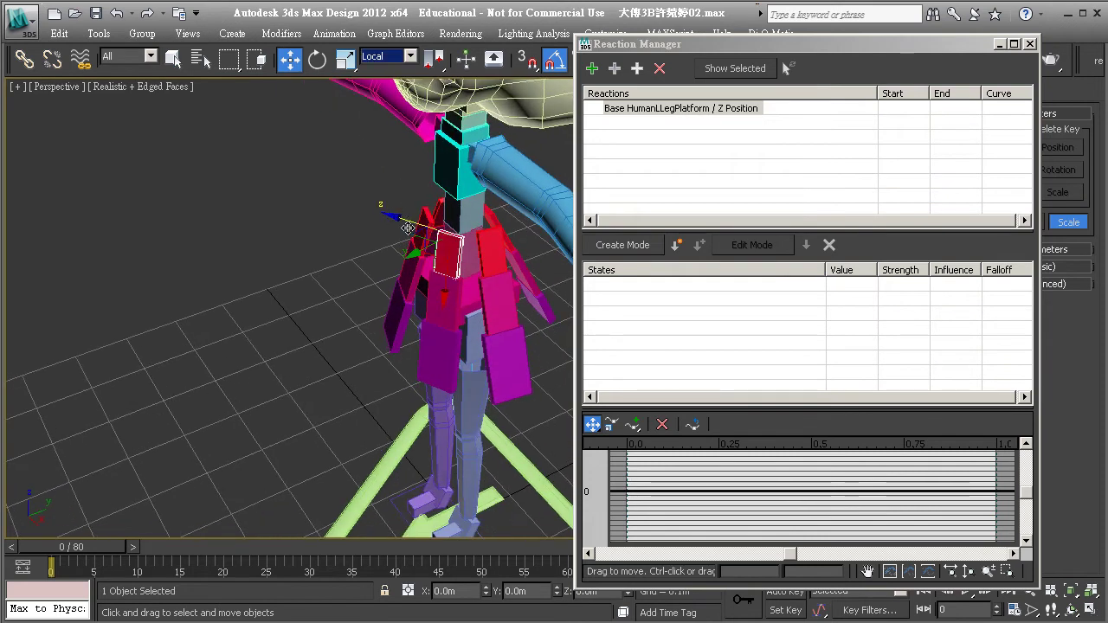
click(348, 221)
Step: Add Humanskirt_B1's Z Rotation as a driven track of the leg platform reaction
click(617, 108)
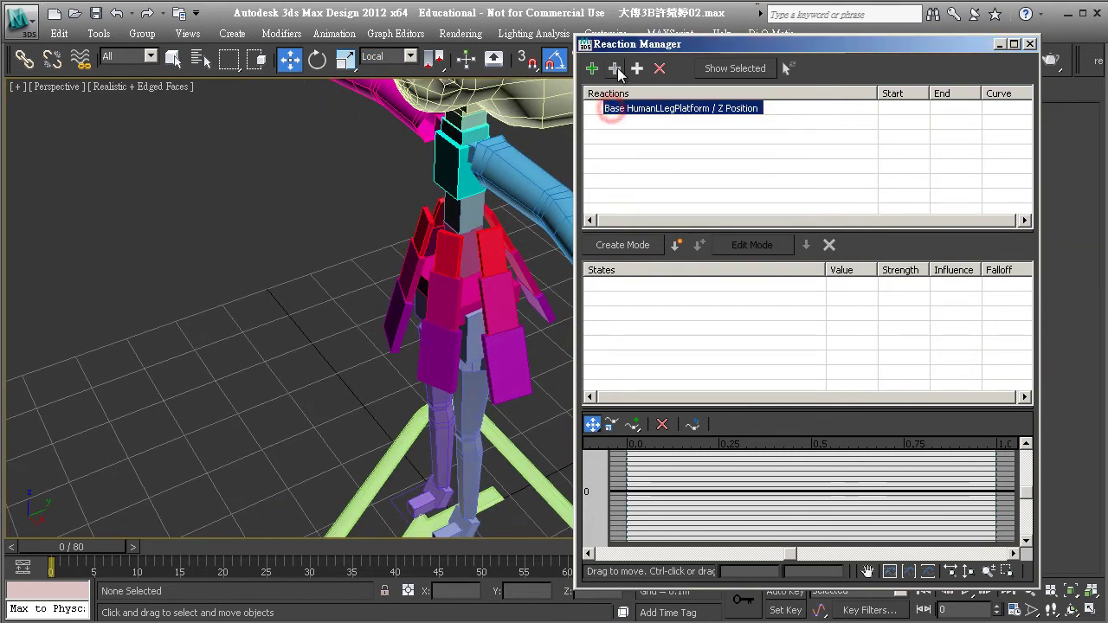
click(611, 120)
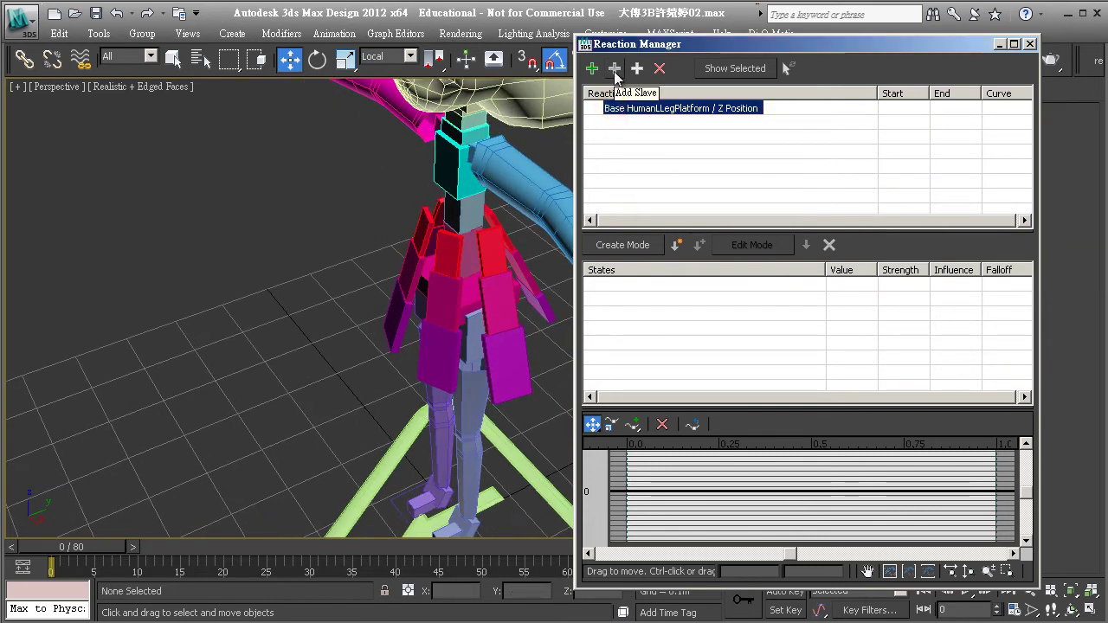
click(614, 68)
click(453, 256)
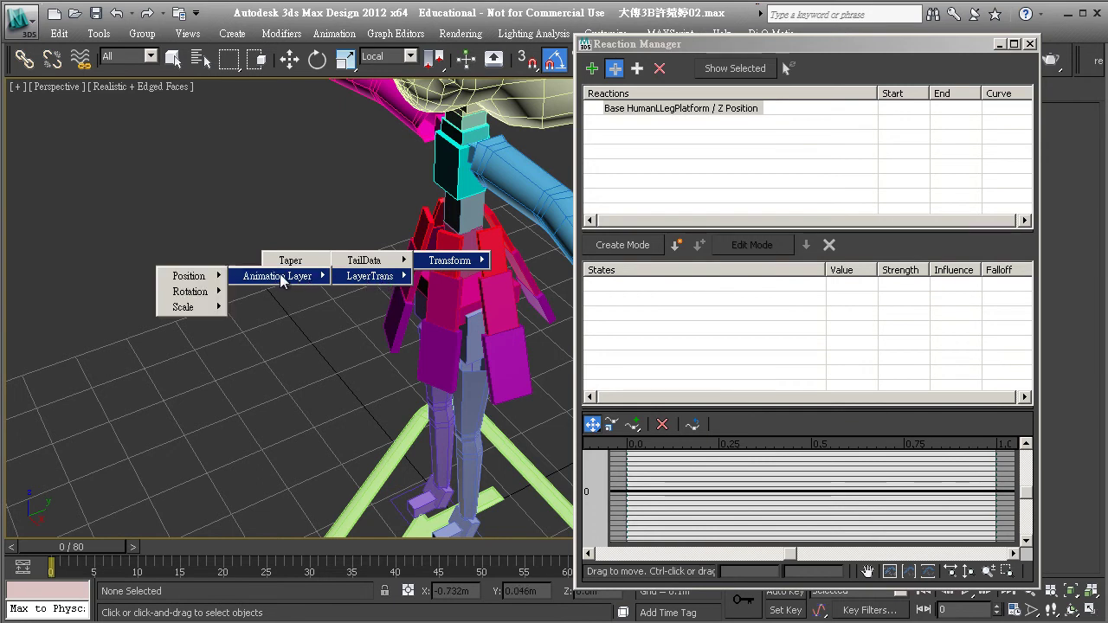
mouse_move(190, 291)
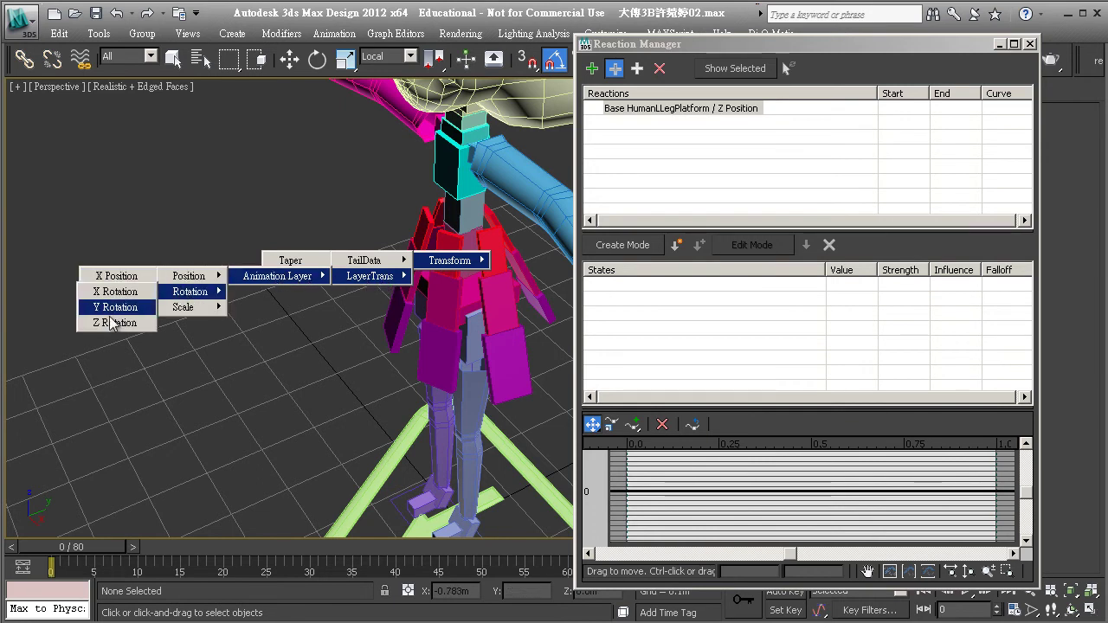
click(106, 322)
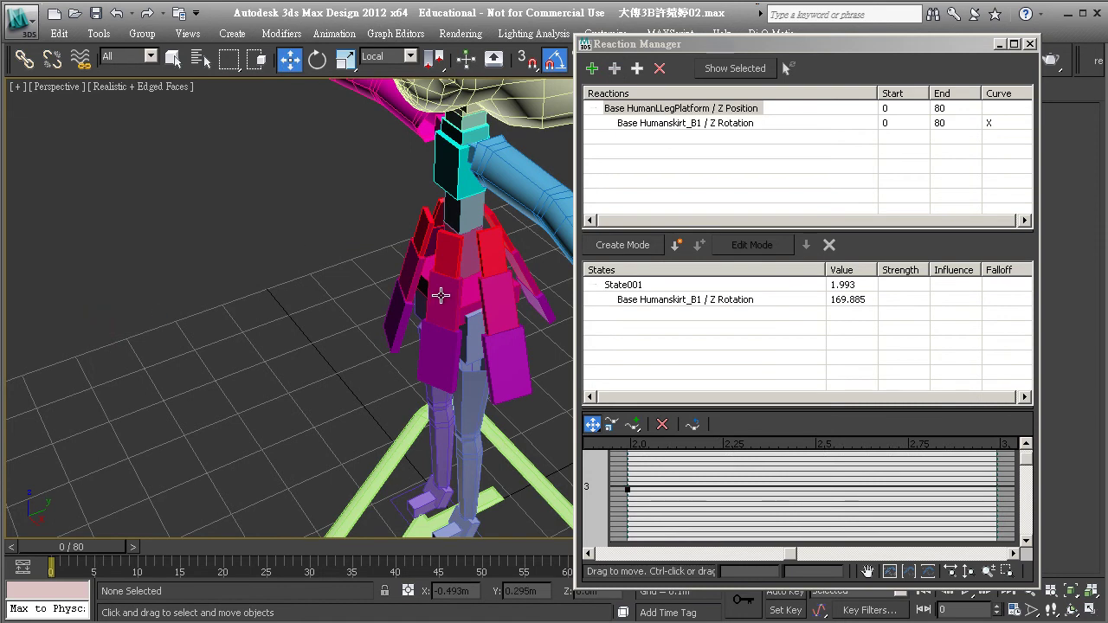
Step: Add Humanskirt_B2 and Humanskirt_B3 Z Rotation as further driven tracks
click(636, 108)
click(615, 69)
click(459, 314)
mouse_move(363, 329)
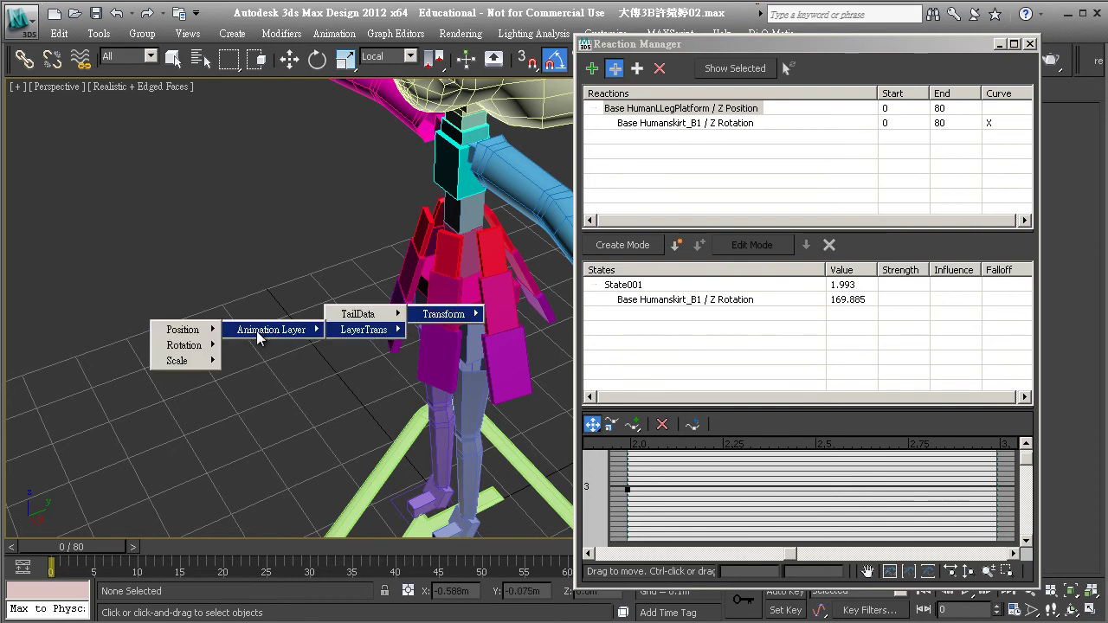
mouse_move(184, 345)
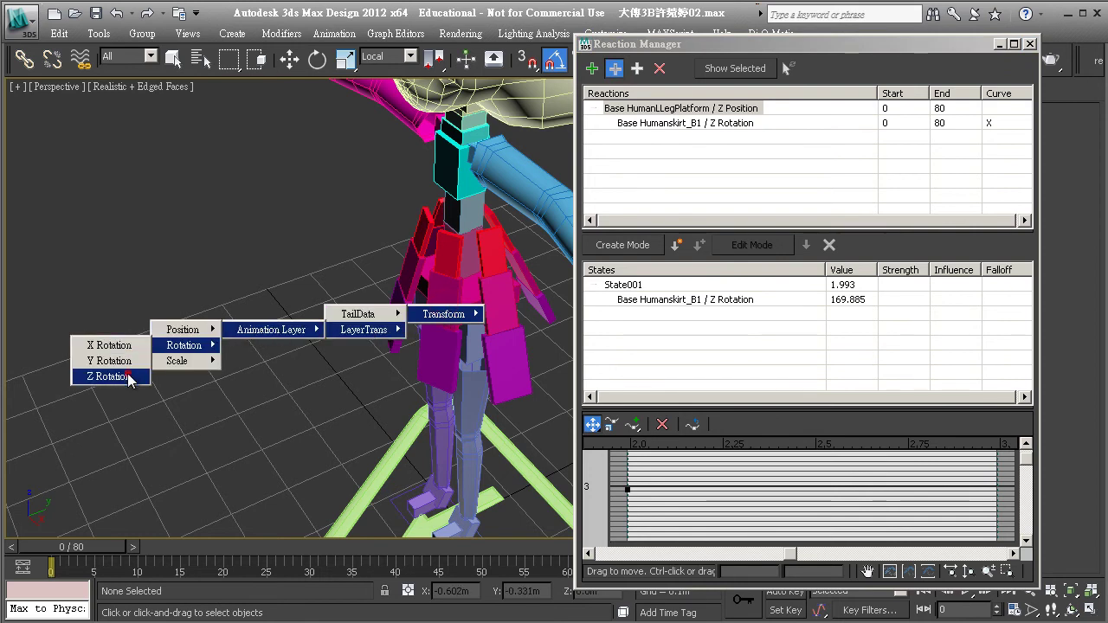
click(132, 375)
click(627, 111)
click(614, 68)
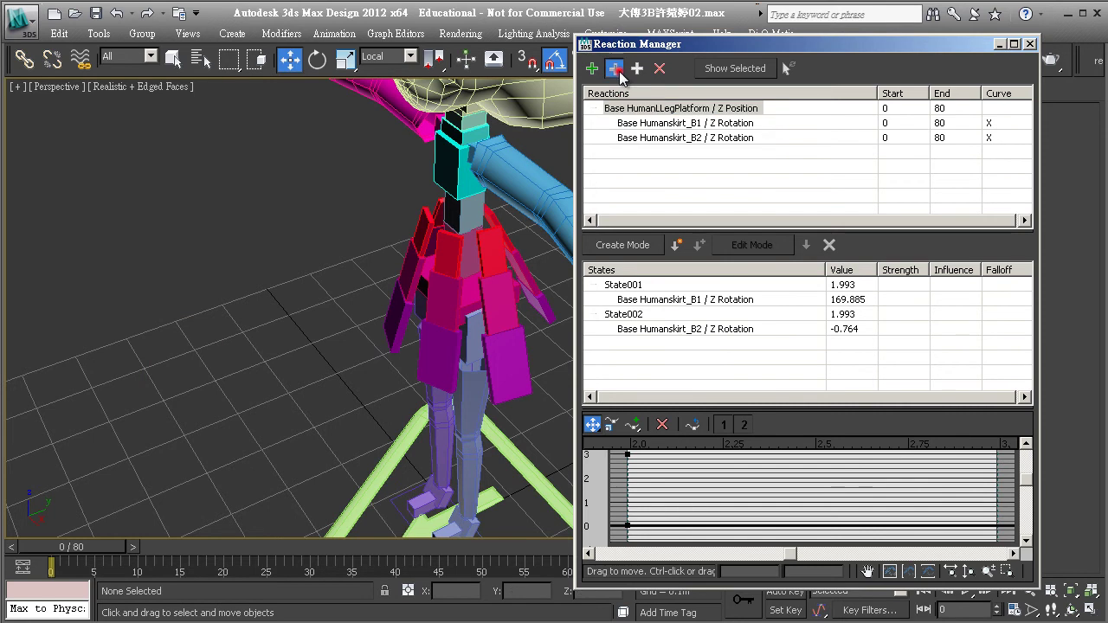
click(447, 354)
mouse_move(186, 395)
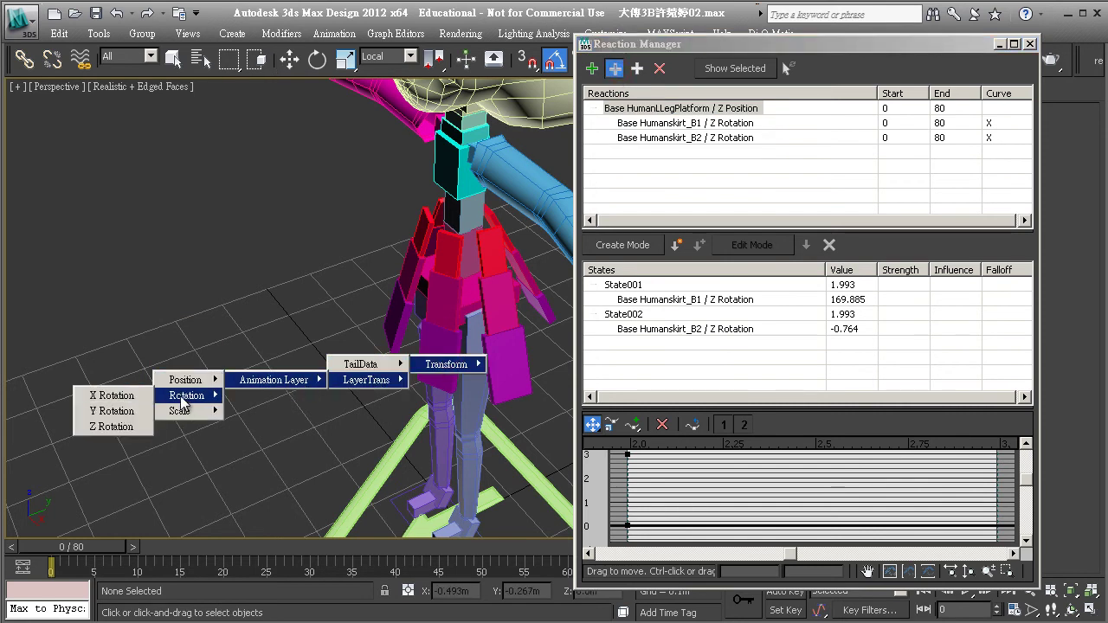
click(107, 425)
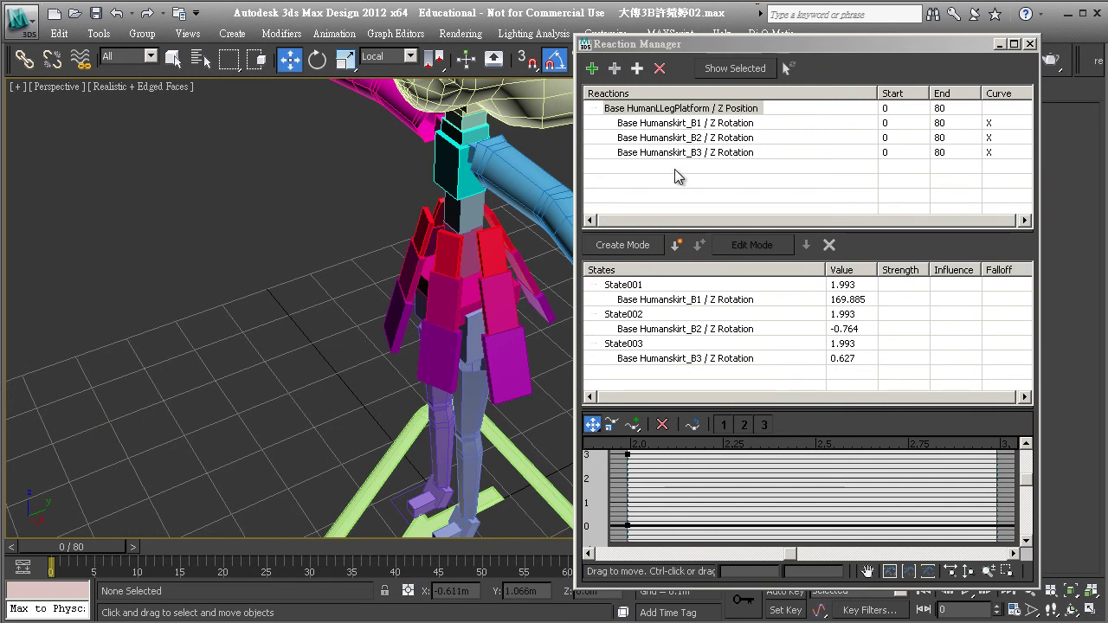
scroll(499, 269, up, 3)
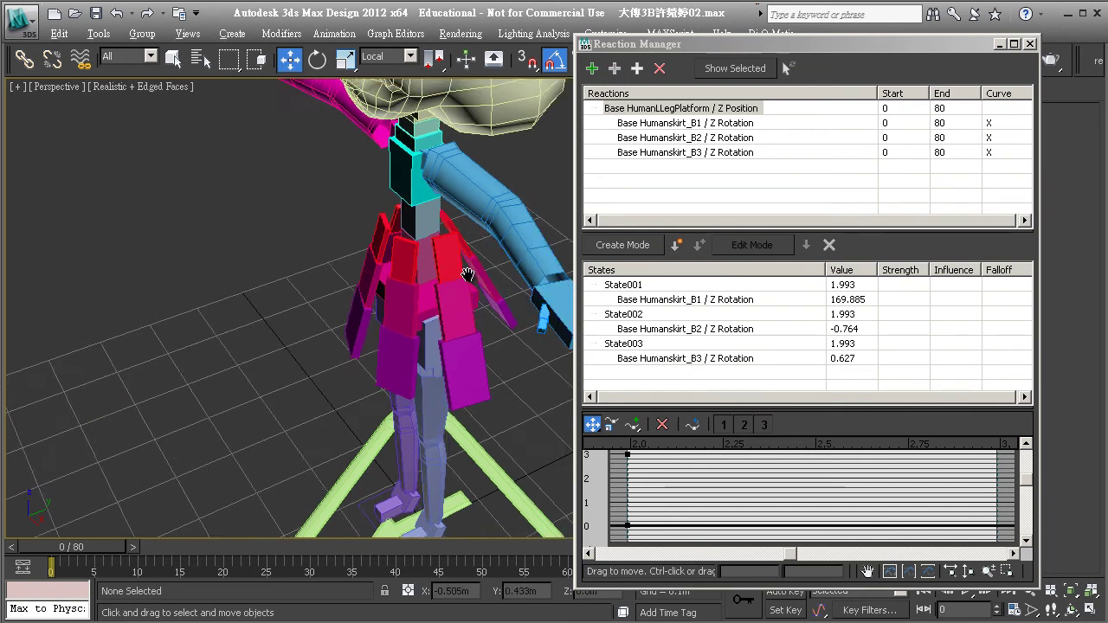
middle_drag(490, 182, 370, 201)
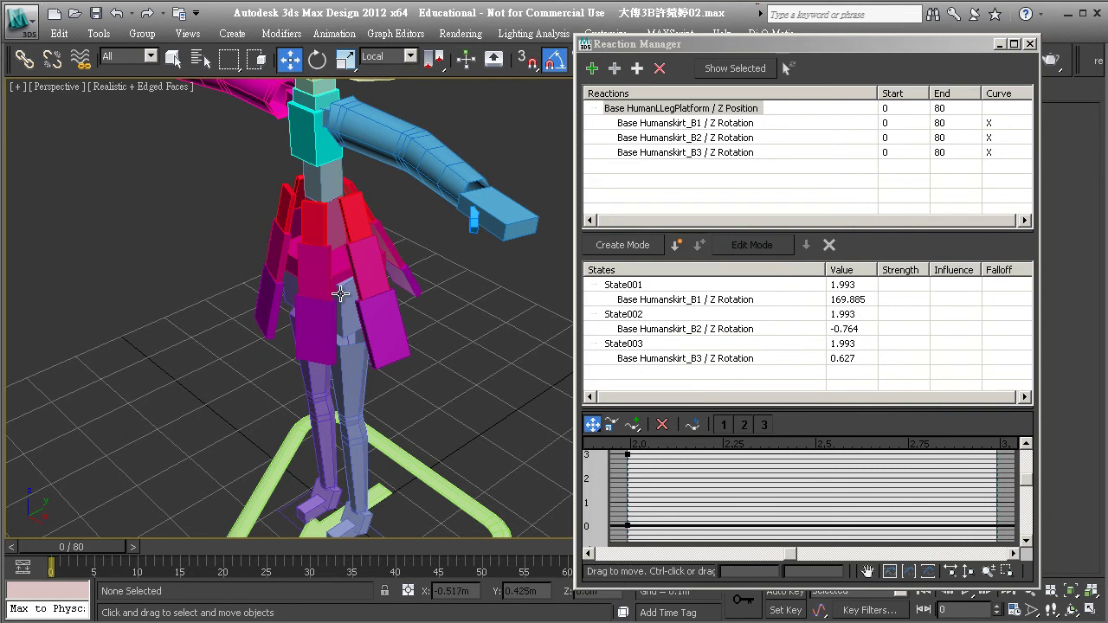
mouse_move(341, 295)
alt+middle_down()
mouse_move(403, 282)
mouse_move(415, 187)
alt+middle_up()
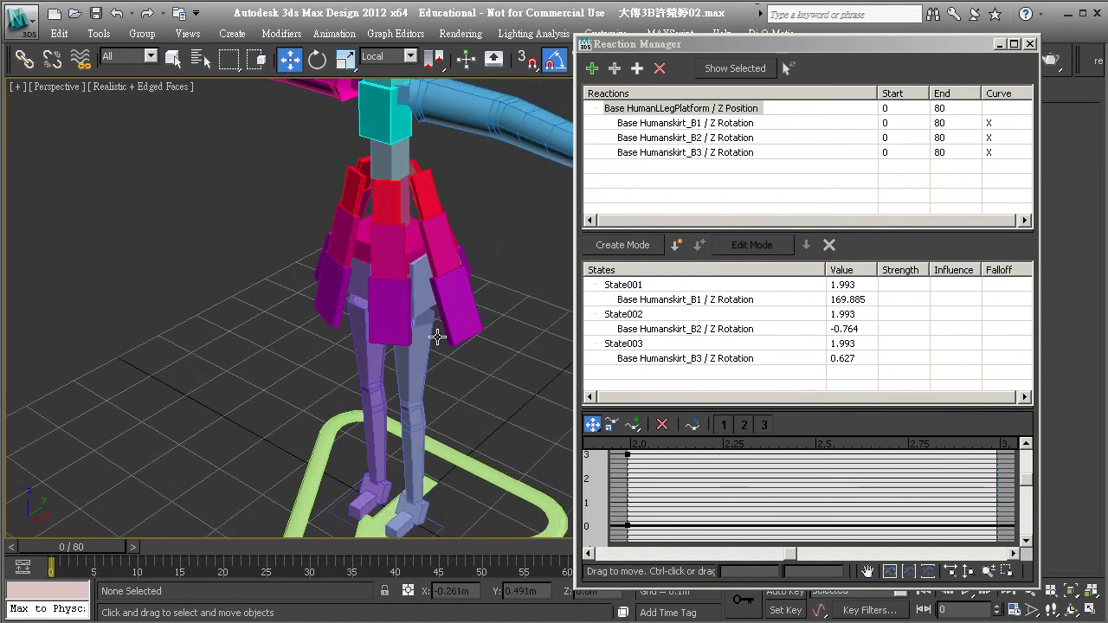
Step: Turn on Create Mode, go to frame 10, and switch to Select and Move
click(622, 245)
drag(103, 550, 183, 555)
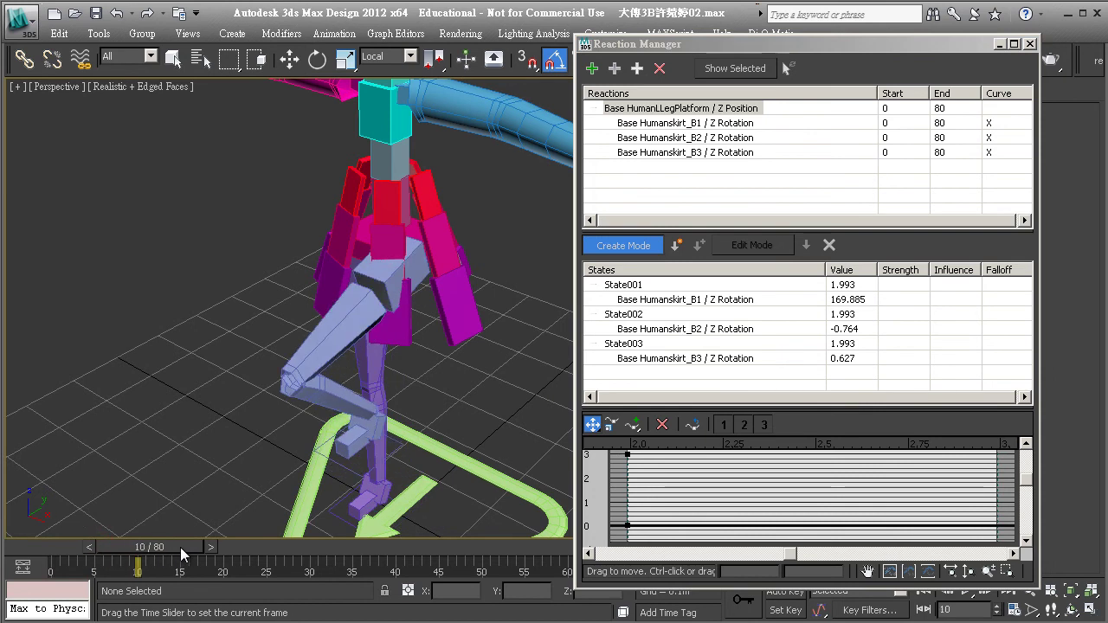
key(w)
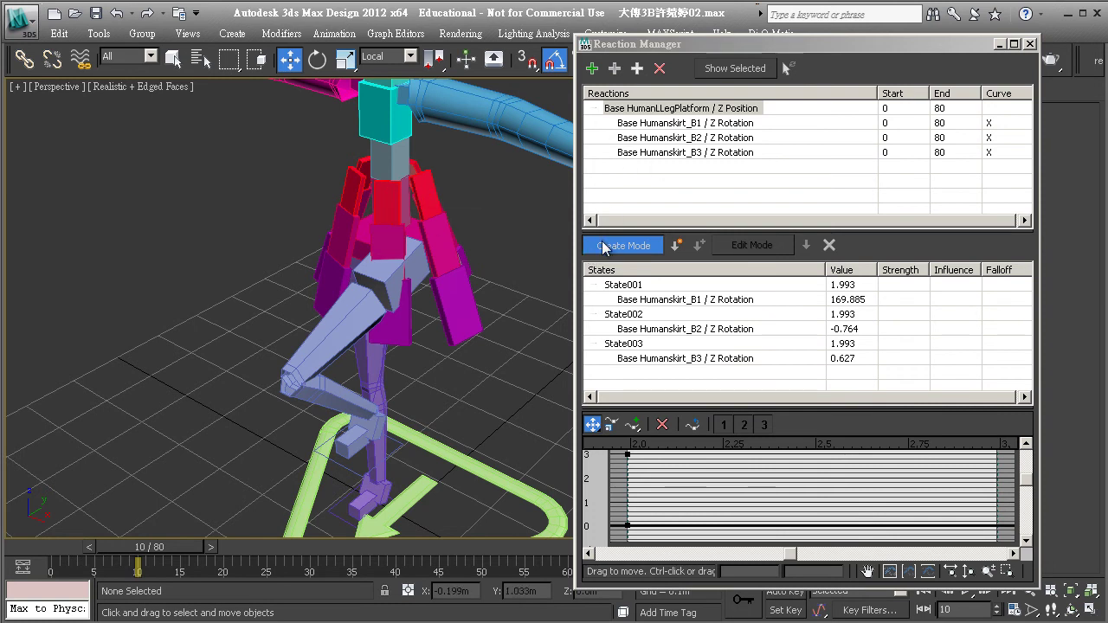
Step: Select the three front skirt pieces and rotate them 45° about their Local Z axis
click(393, 213)
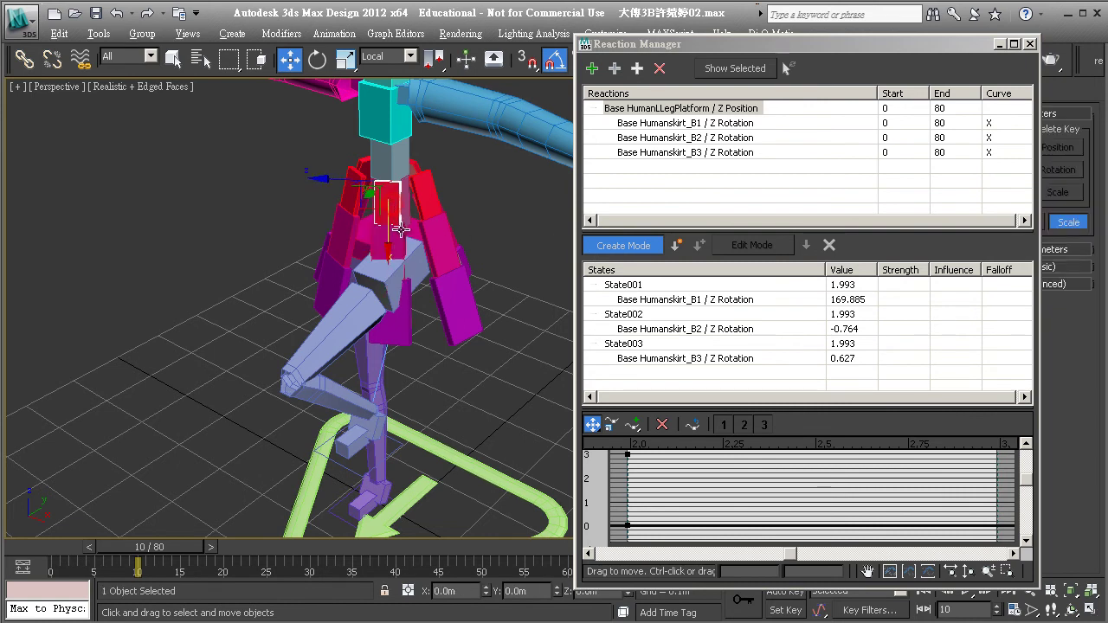
alt+middle_drag(390, 239, 379, 231)
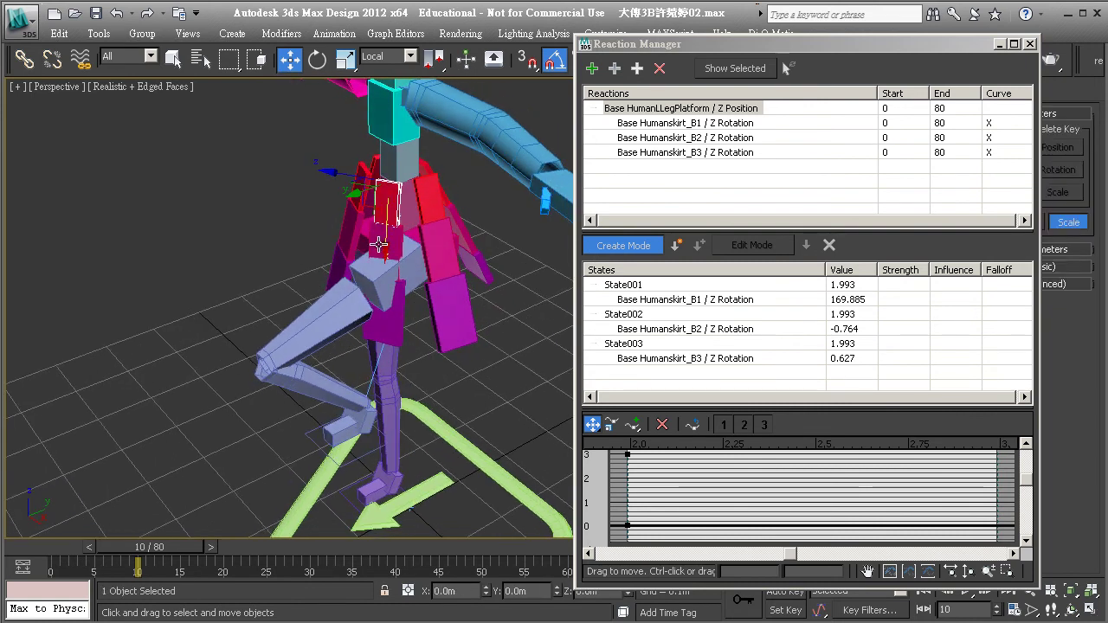
ctrl+click(378, 245)
ctrl+click(382, 315)
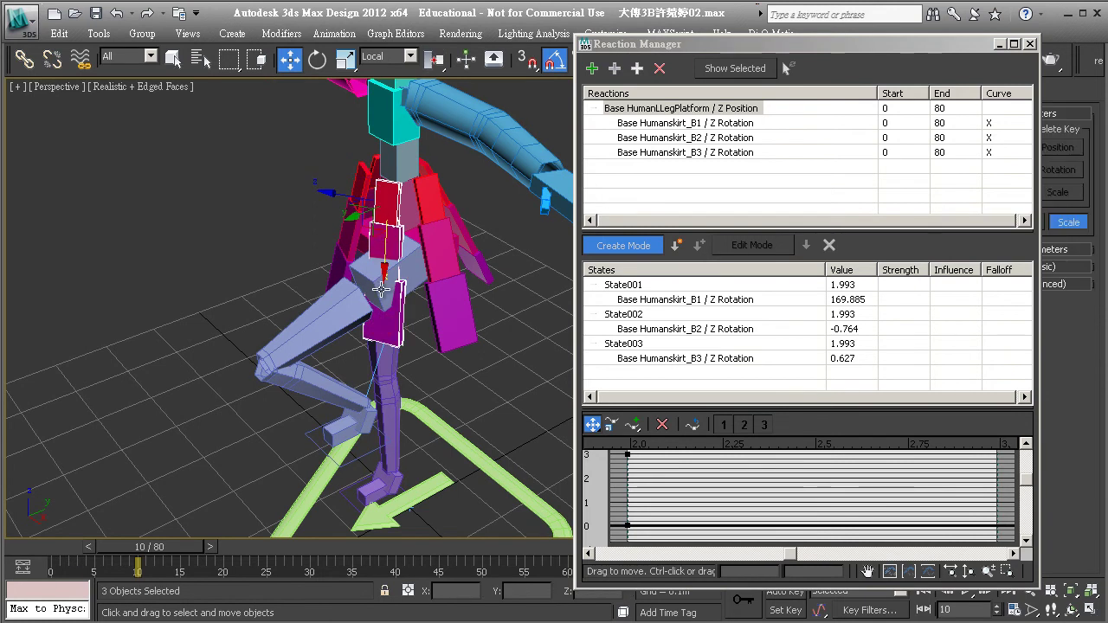
key(e)
click(369, 57)
click(373, 113)
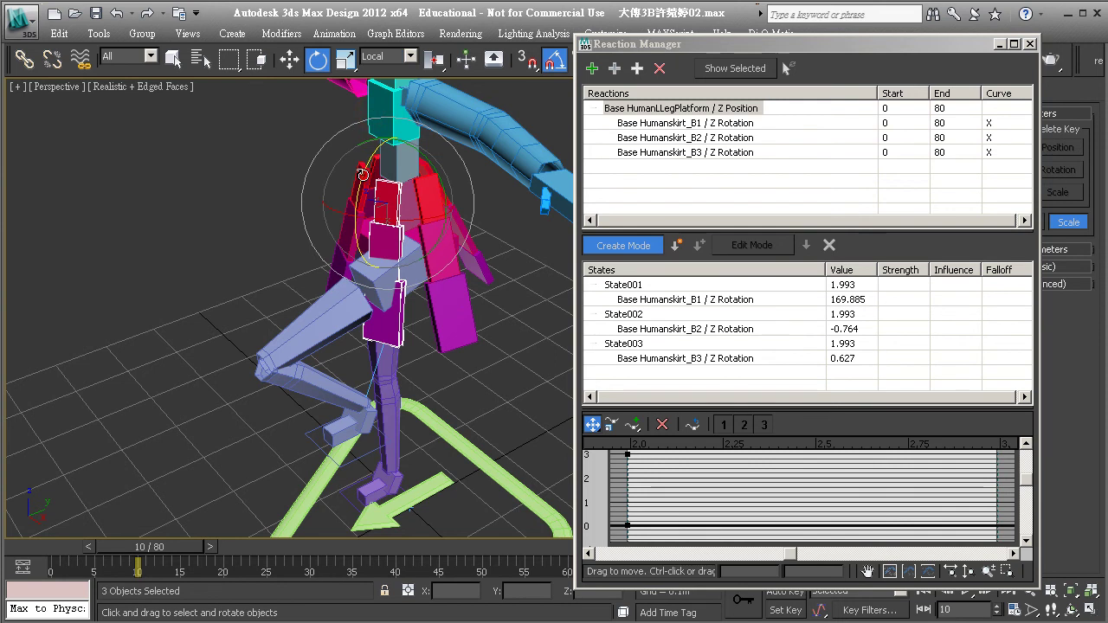
drag(362, 174, 374, 136)
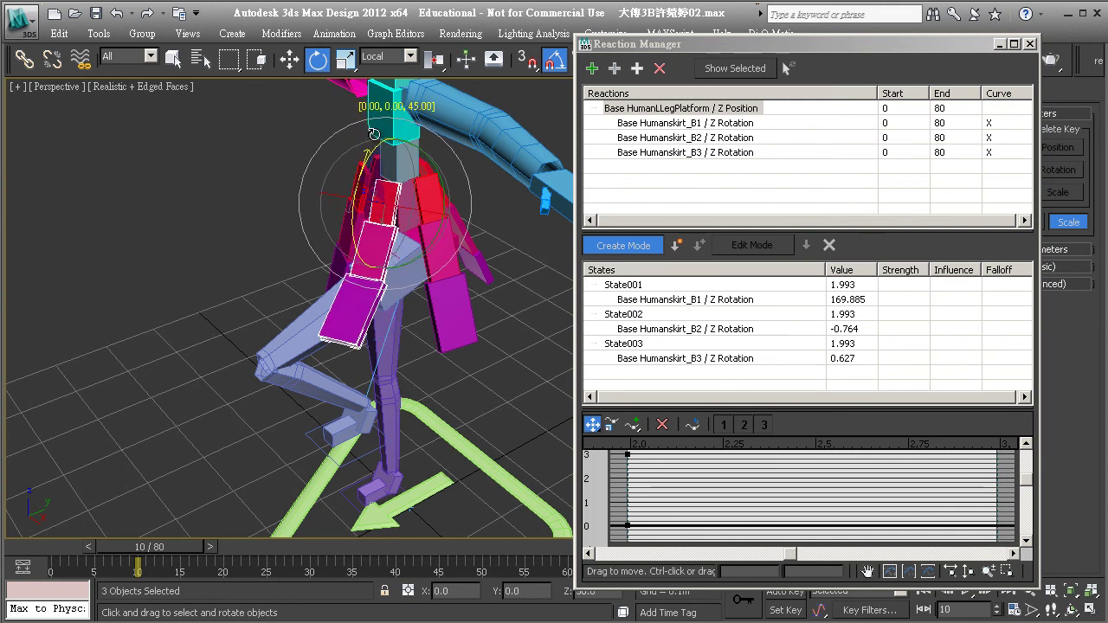
key(q)
mouse_move(374, 138)
alt+middle_down()
mouse_move(326, 232)
mouse_move(321, 222)
alt+middle_up()
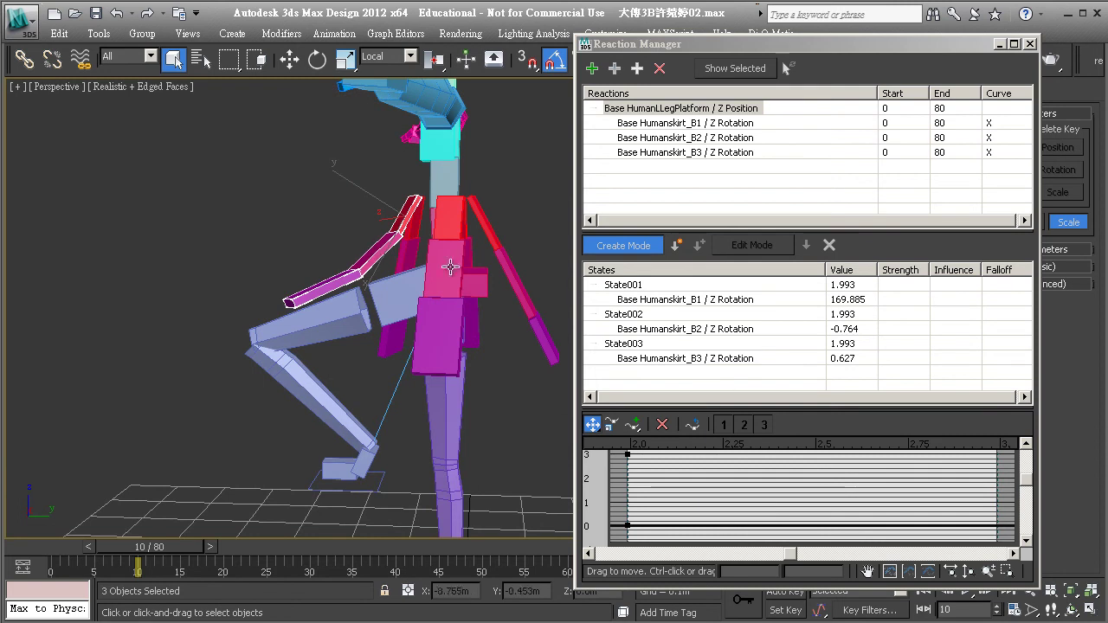
Step: Reselect the leg platform reaction and turn Create Mode back on
click(626, 246)
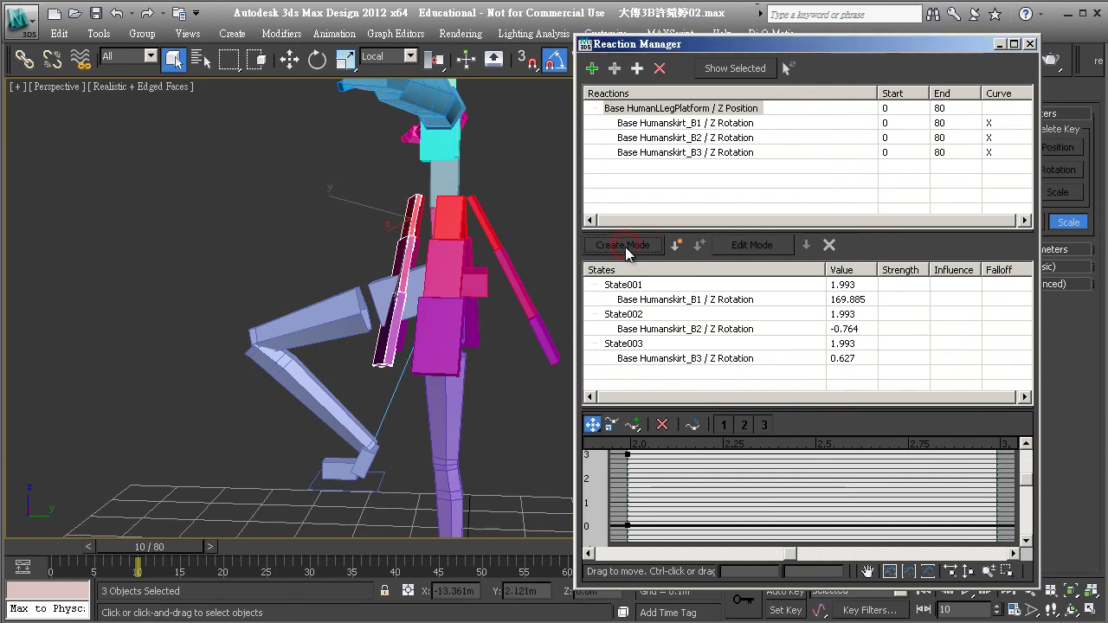
click(647, 108)
click(608, 247)
Step: Rotate the front skirt pieces about Z roughly 55° so they lie along the thigh, keeping Local
alt+middle_drag(407, 260, 374, 217)
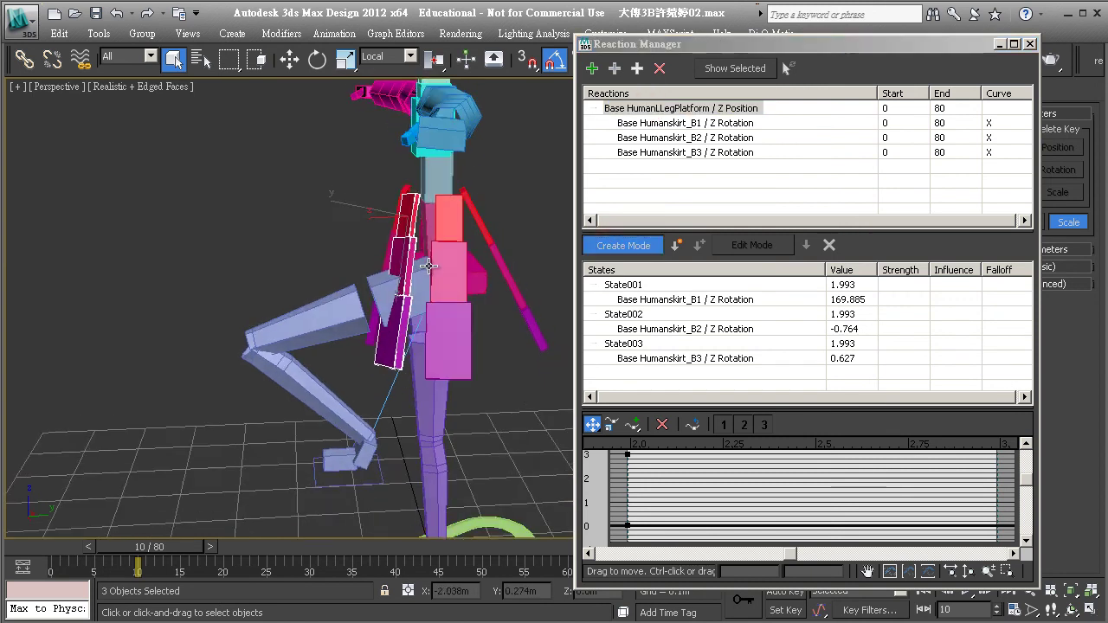
key(e)
drag(357, 187, 364, 139)
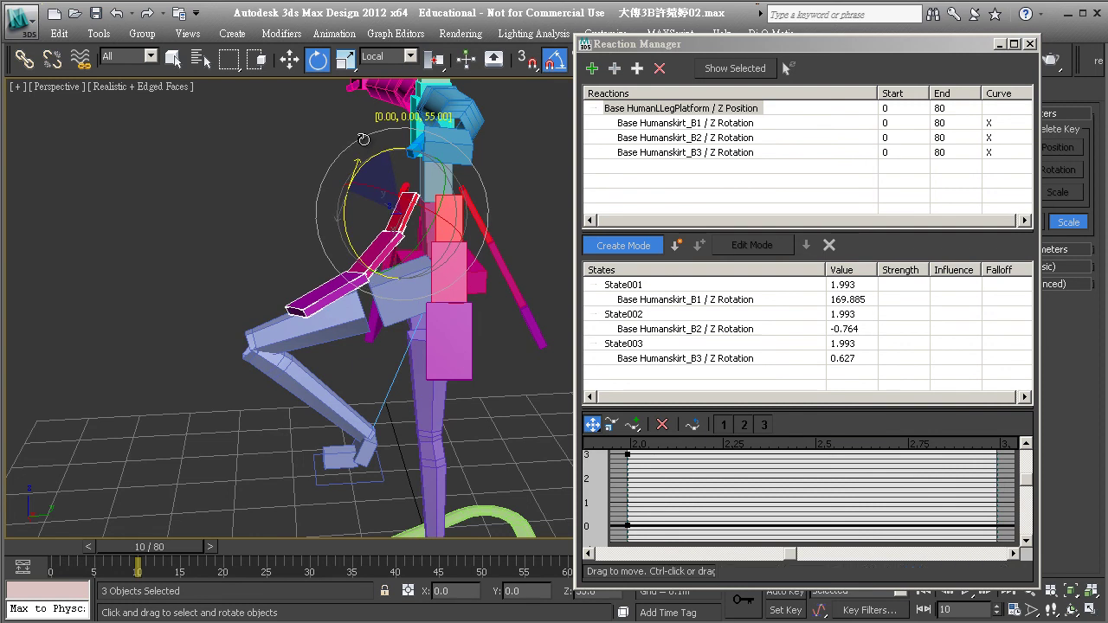
key(q)
mouse_move(381, 174)
alt+middle_down()
mouse_move(492, 205)
mouse_move(510, 264)
mouse_move(441, 277)
mouse_move(372, 208)
alt+middle_up()
key(e)
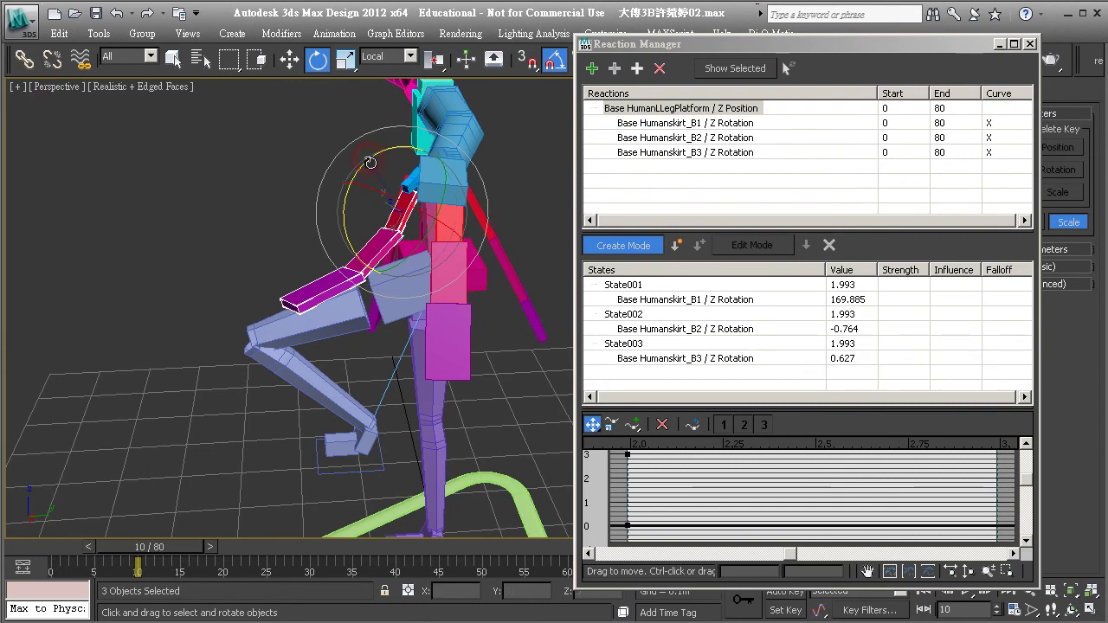
key(q)
alt+middle_drag(368, 154, 450, 164)
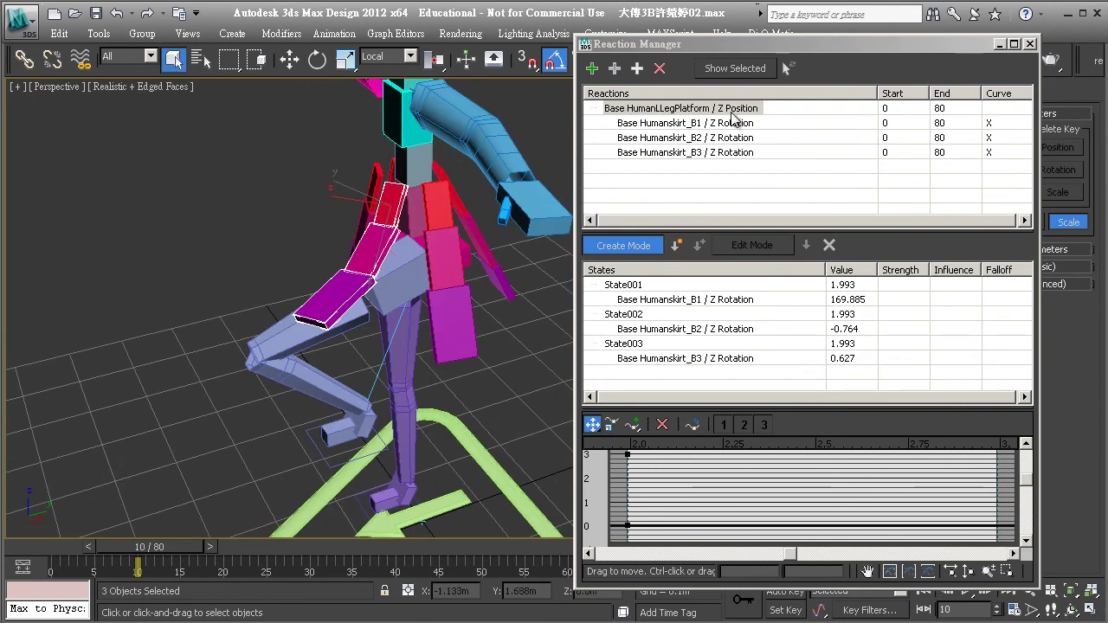
click(410, 56)
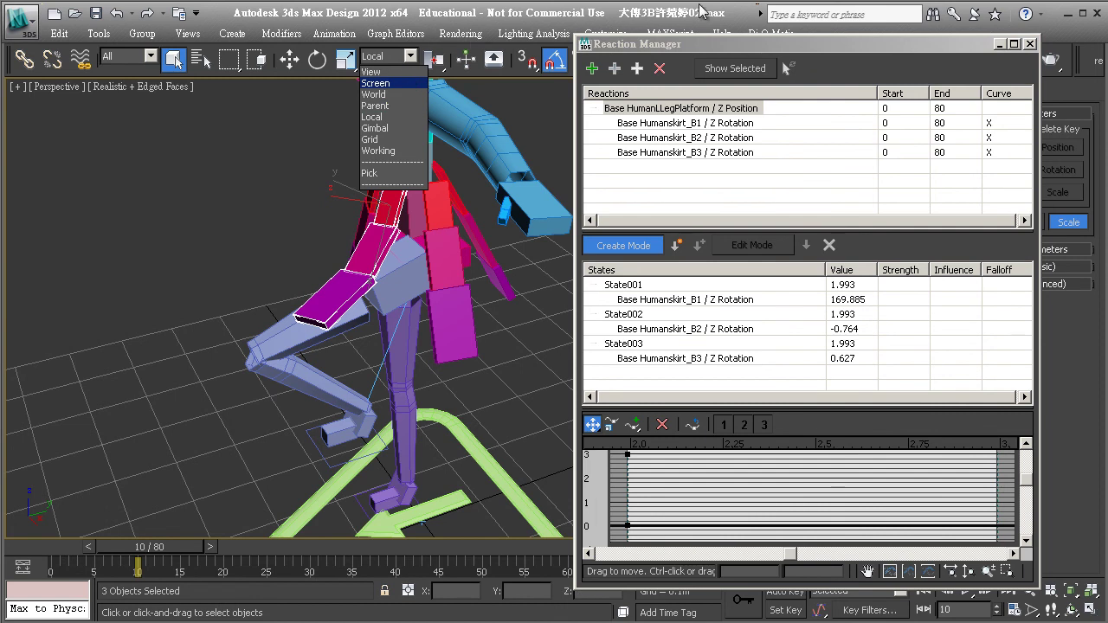
click(700, 19)
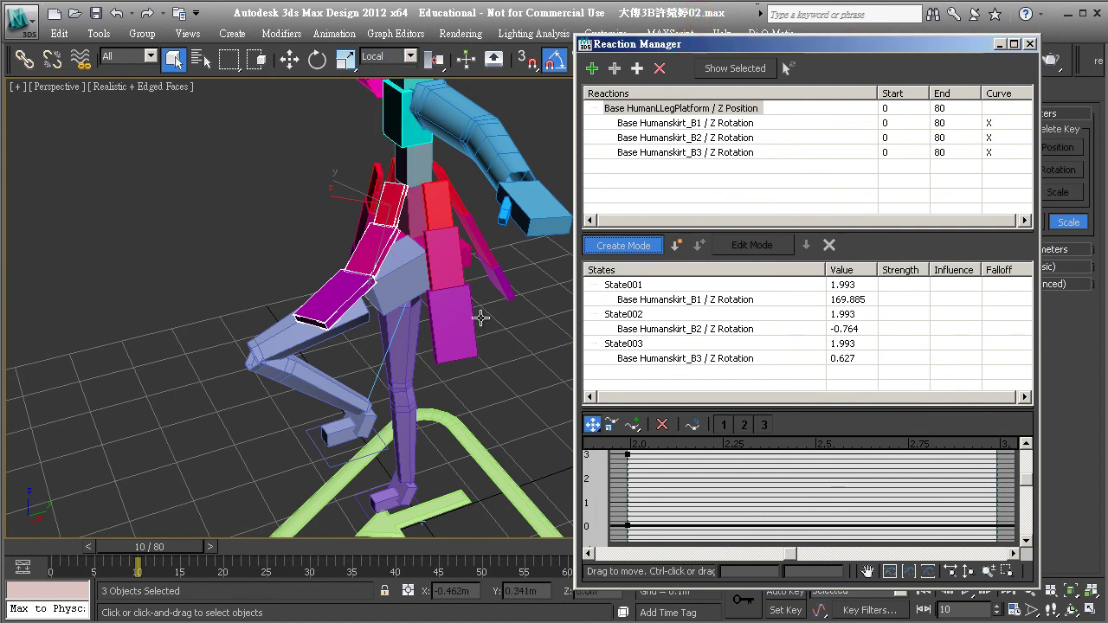
Step: Create State004 at 24.448 storing the skirt rotations, enlarge the States list, and return to frame 0
click(677, 247)
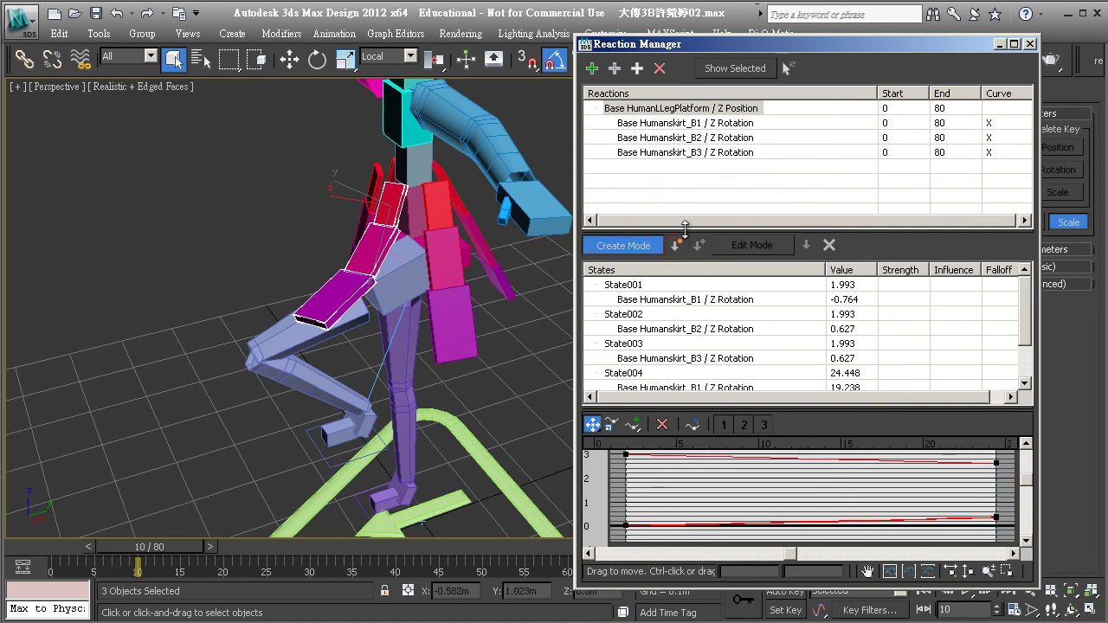
drag(685, 228, 684, 128)
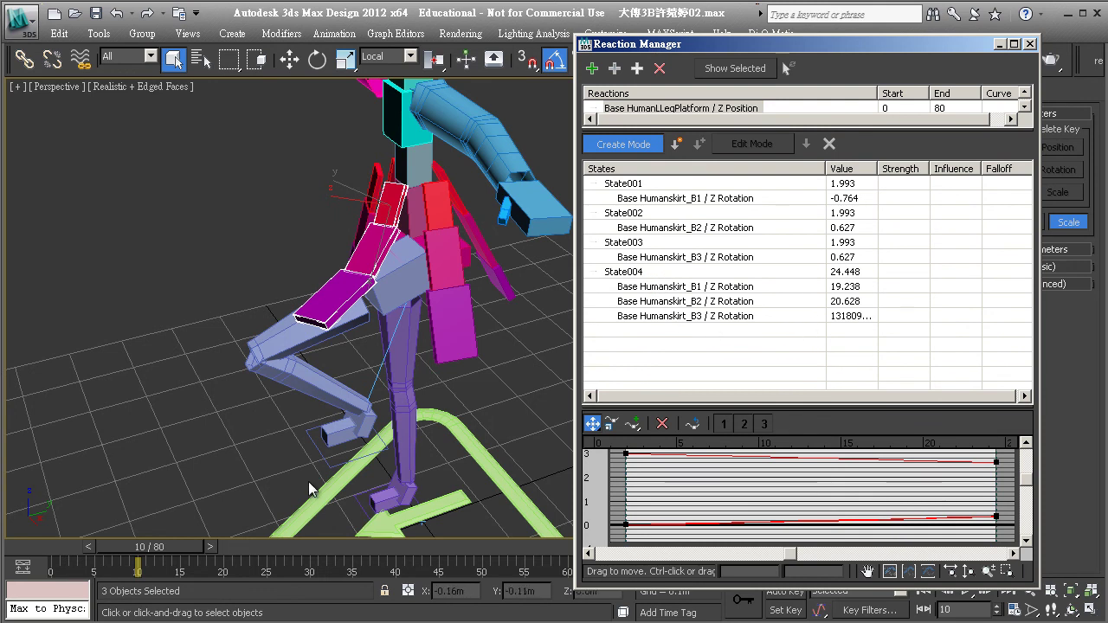
drag(171, 543, 91, 545)
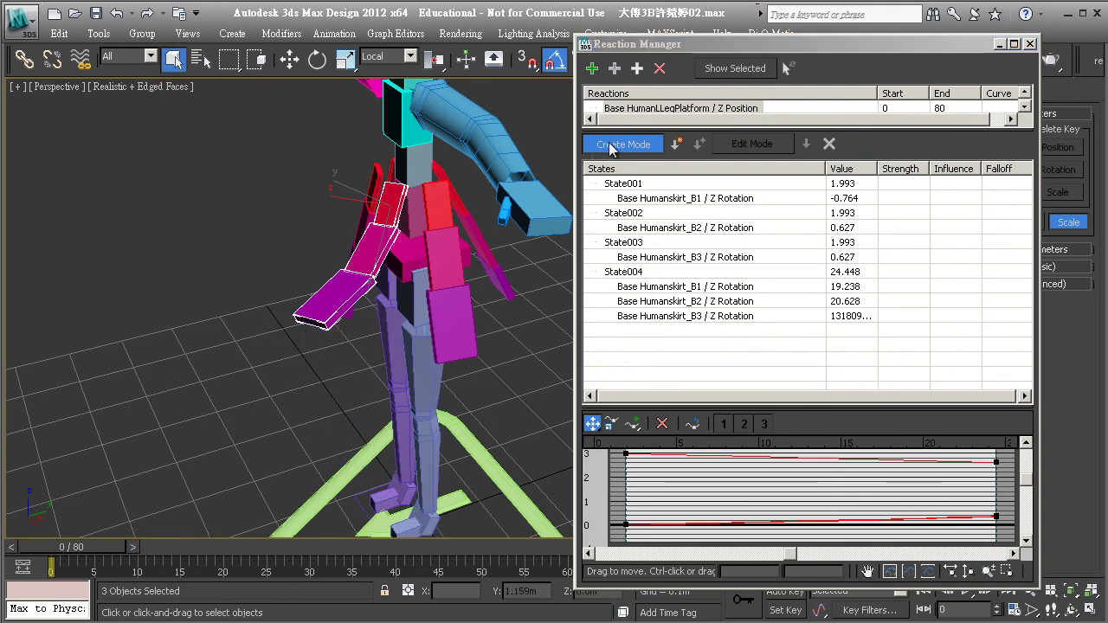
Step: Turn off Create Mode and scrub the timeline to check the skirt follows the leg
click(638, 145)
mouse_move(41, 550)
mouse_down()
mouse_move(143, 558)
mouse_move(50, 548)
mouse_up()
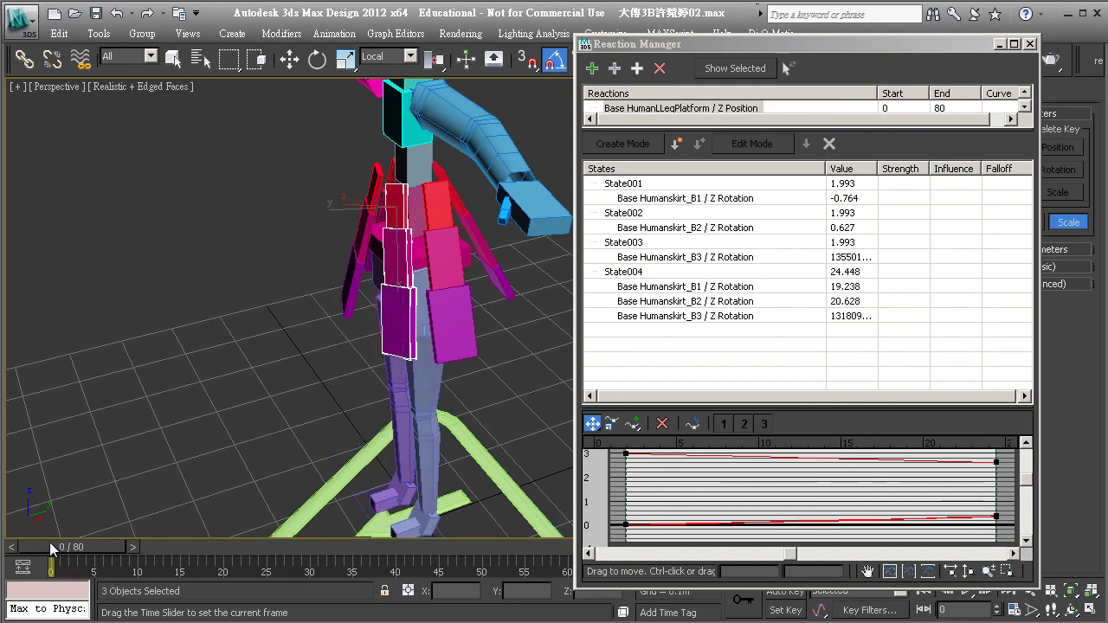